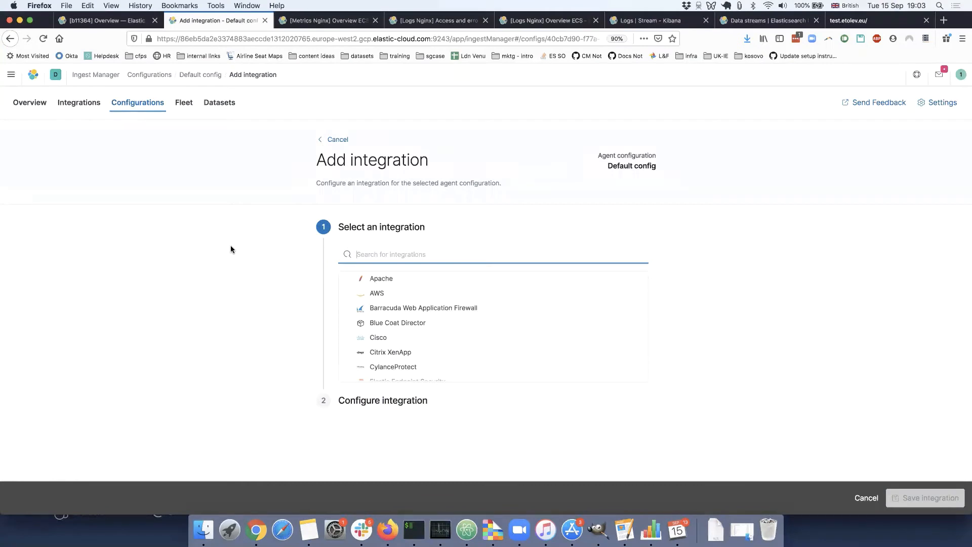
Select the Elastic Endpoint Security integration for the Default config and name it testendpoint.
scroll(423, 337, down, 2)
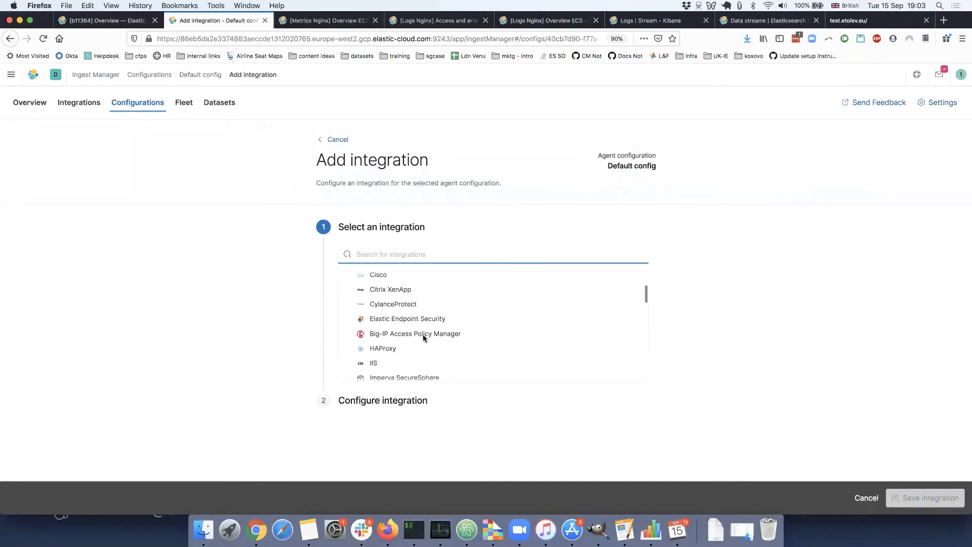
click(415, 318)
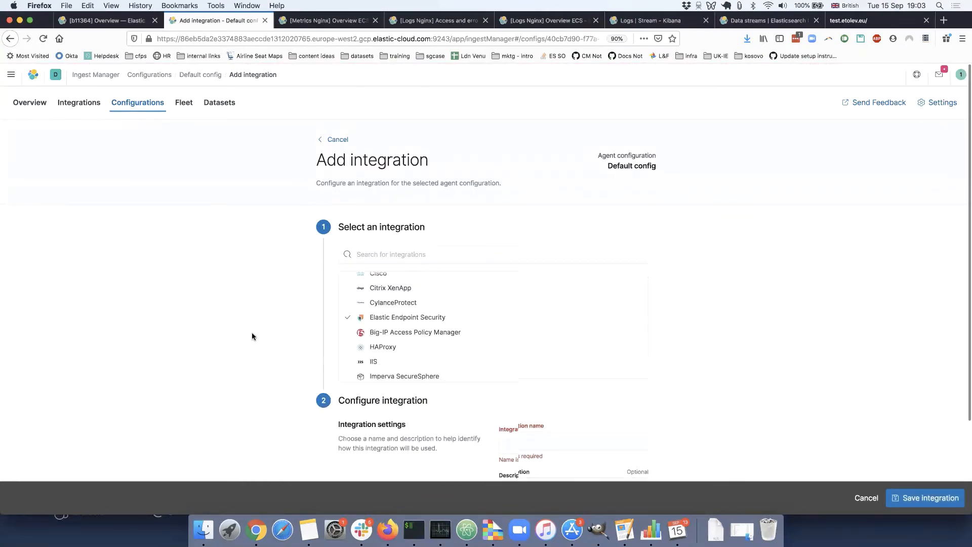
scroll(253, 336, down, 2)
click(540, 339)
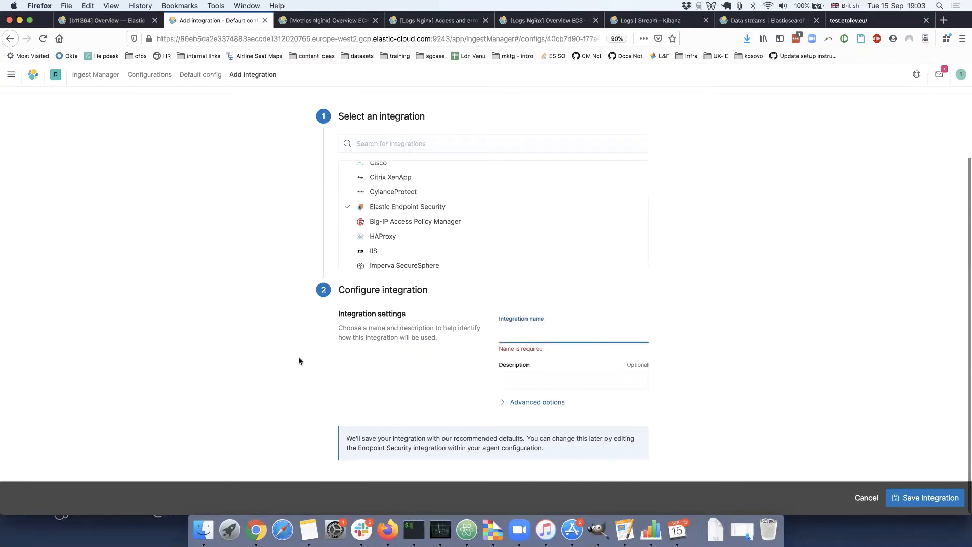
text(testendpoint)
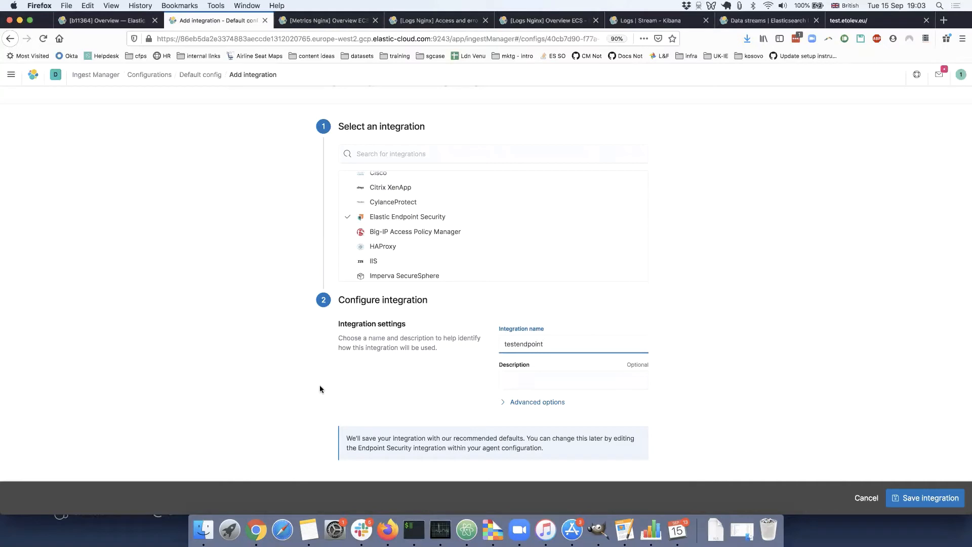
Check the integration's advanced options, then save the integration and deploy the changes to the agents using Default config.
click(522, 413)
click(521, 402)
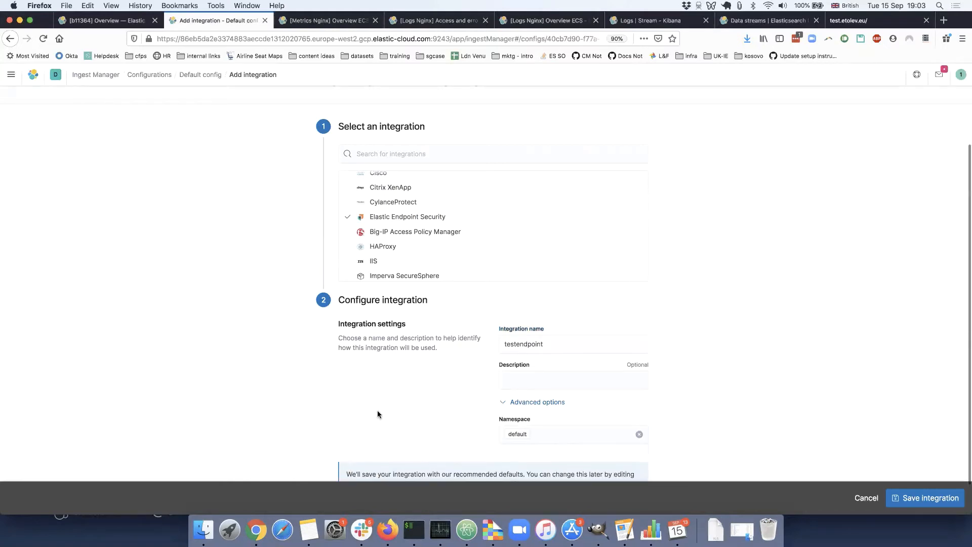
scroll(532, 395, down, 2)
click(546, 368)
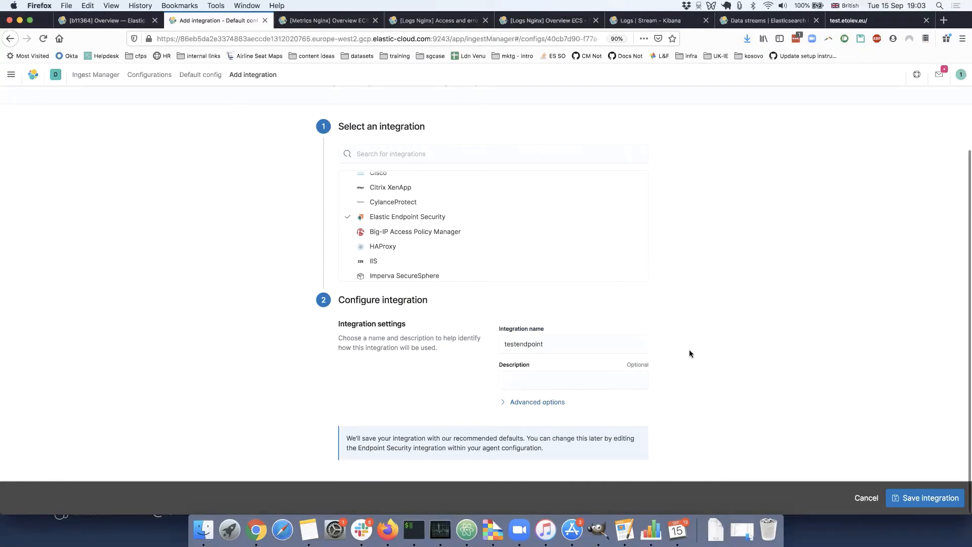
click(937, 495)
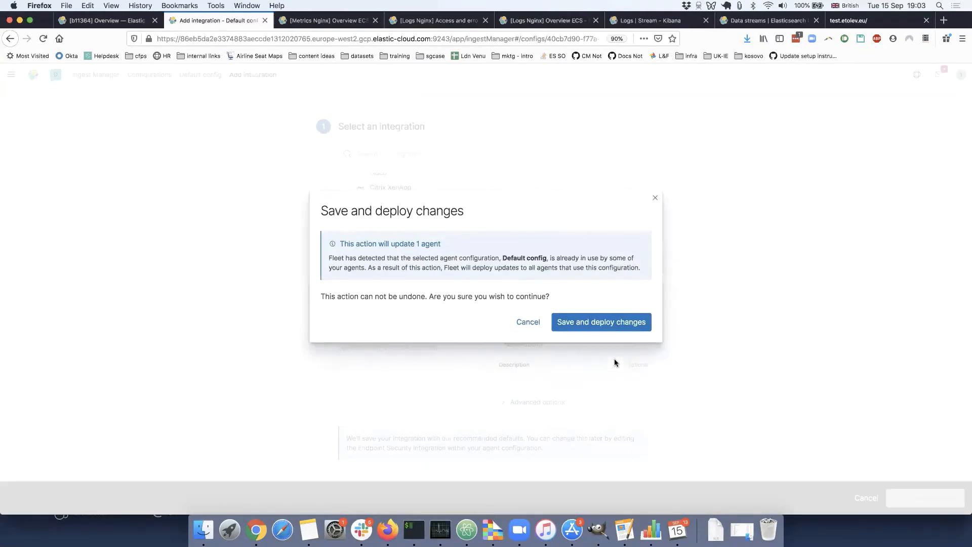
click(607, 329)
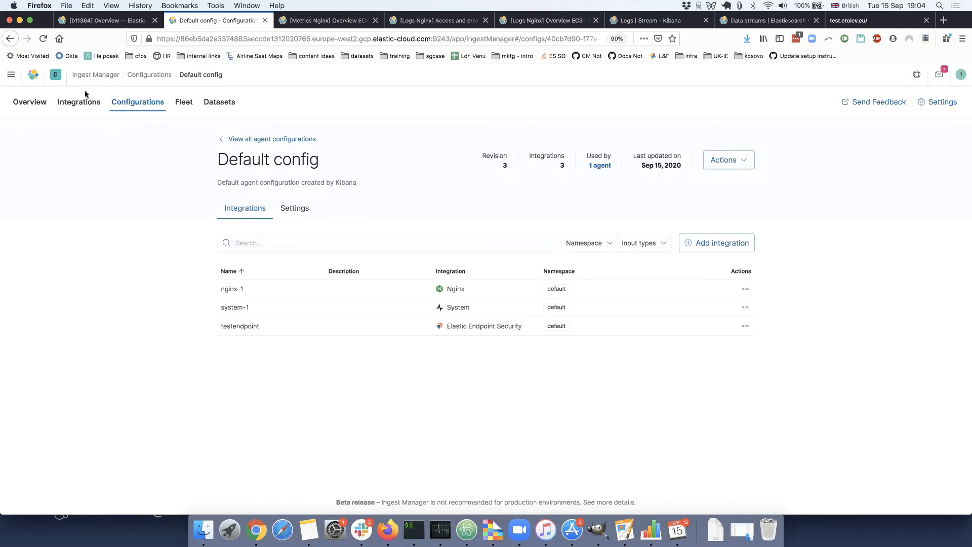
Open the pinky agent's activity log in Fleet and read the full 7:03:59 PM endpoint-security state message.
click(186, 100)
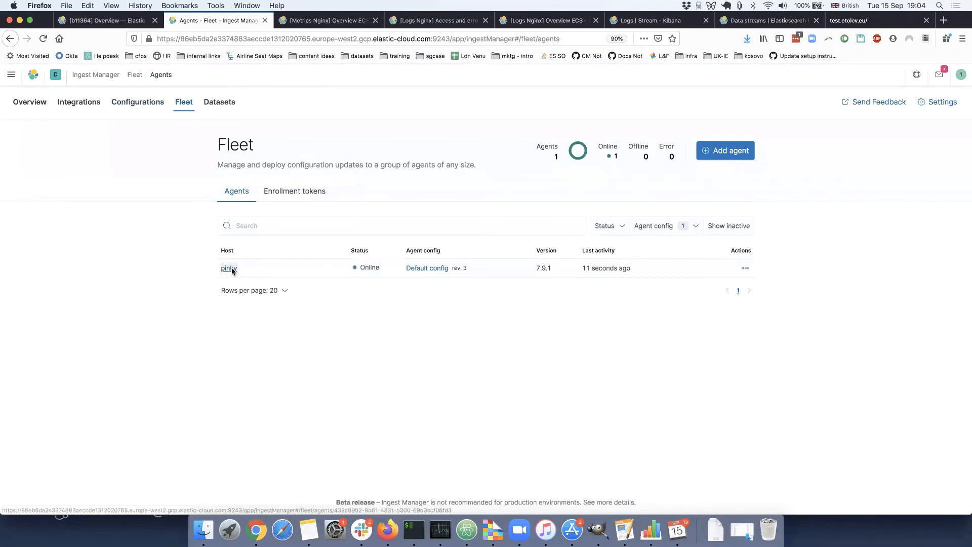
click(232, 268)
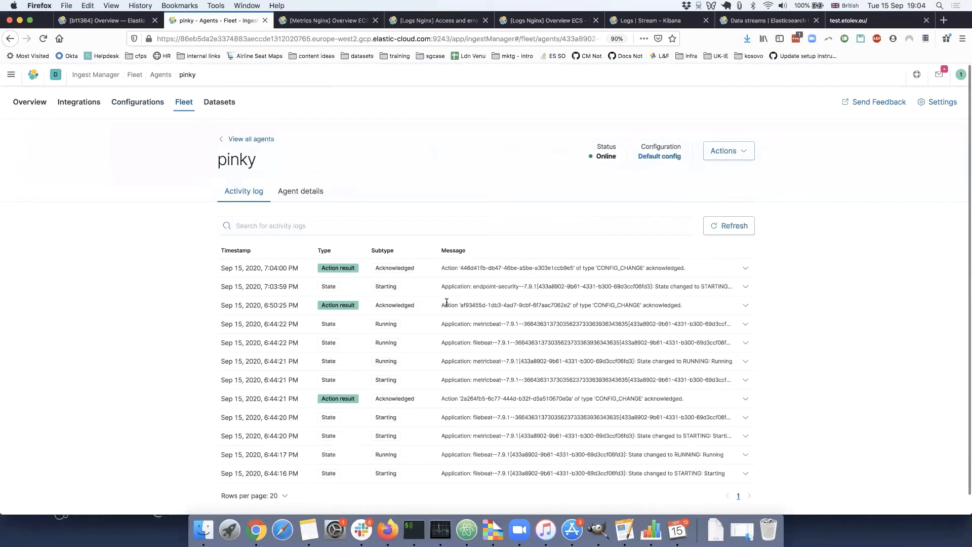
scroll(446, 302, down, 1)
scroll(447, 303, up, 1)
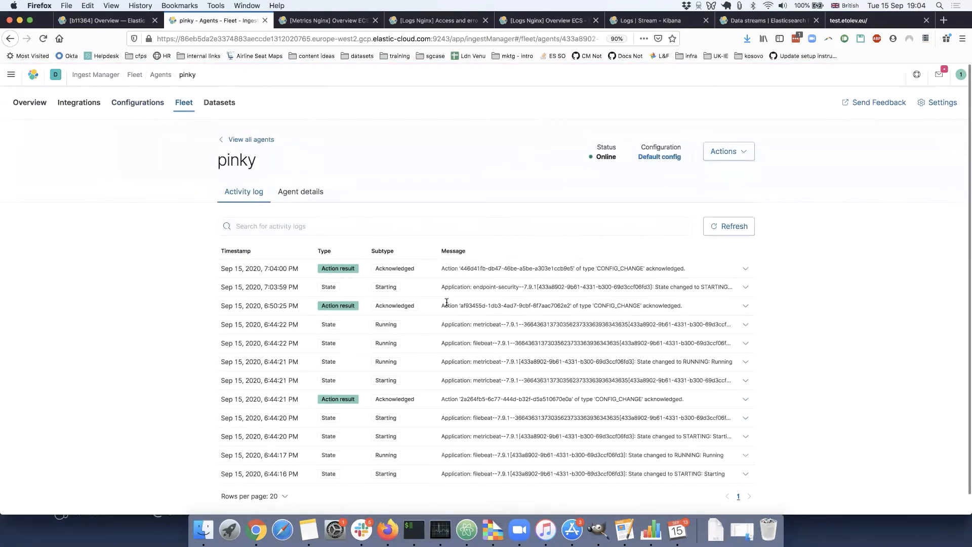
click(745, 287)
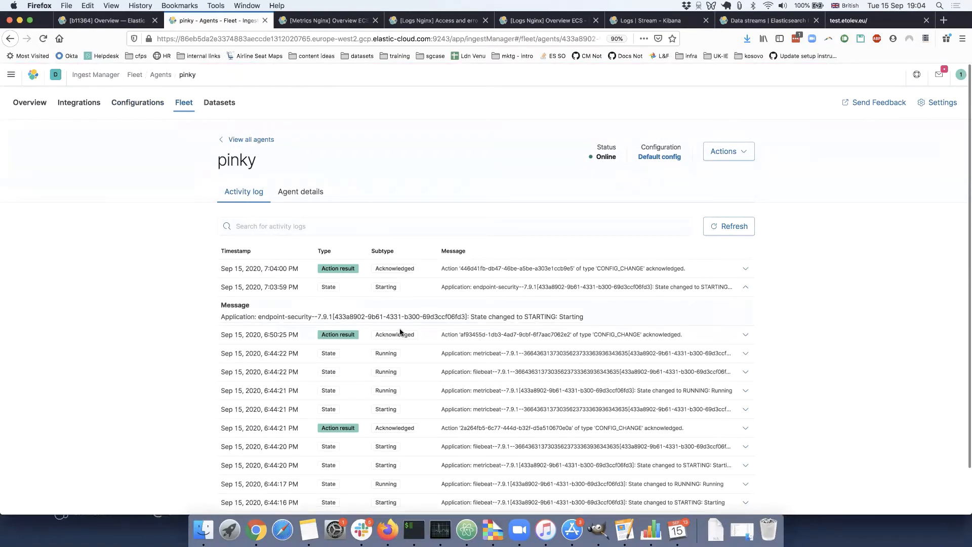
drag(298, 334, 270, 334)
drag(280, 288, 301, 288)
drag(510, 318, 583, 318)
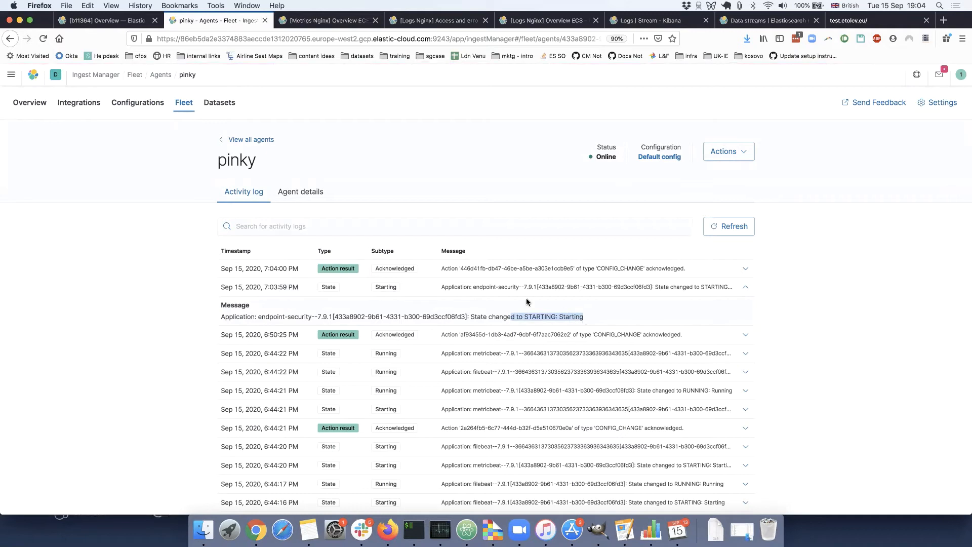
click(172, 297)
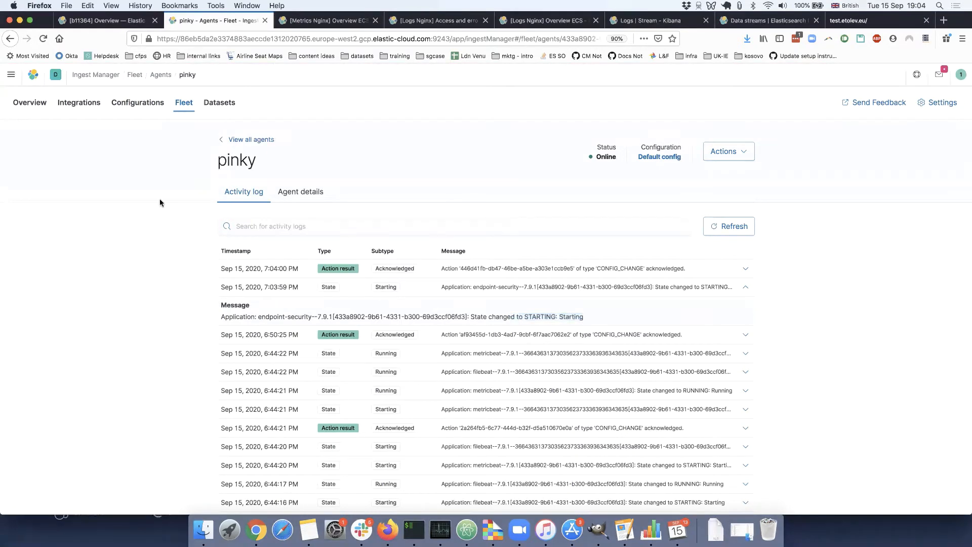
Open the Security Administration page that lists the hosts running Elastic Endpoint Security.
click(9, 75)
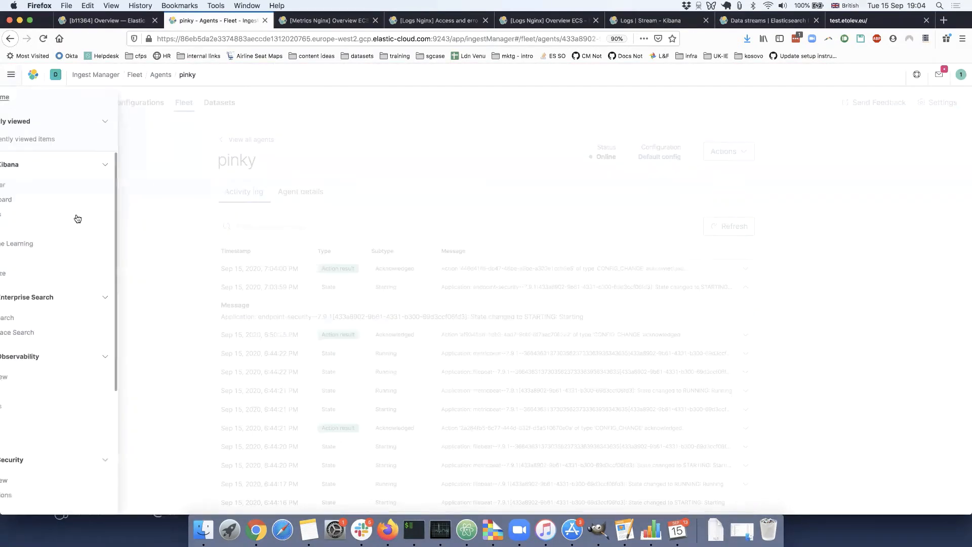
scroll(76, 358, down, 5)
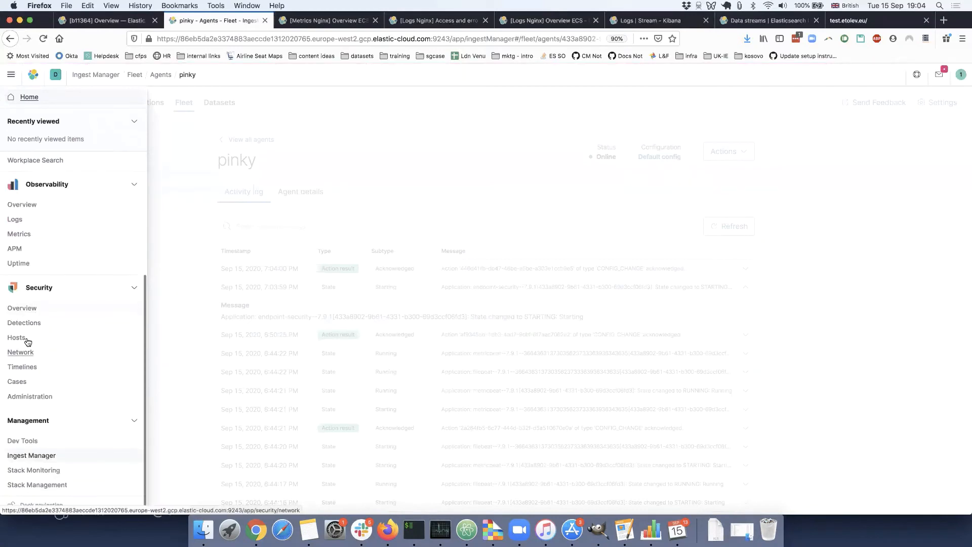
click(19, 310)
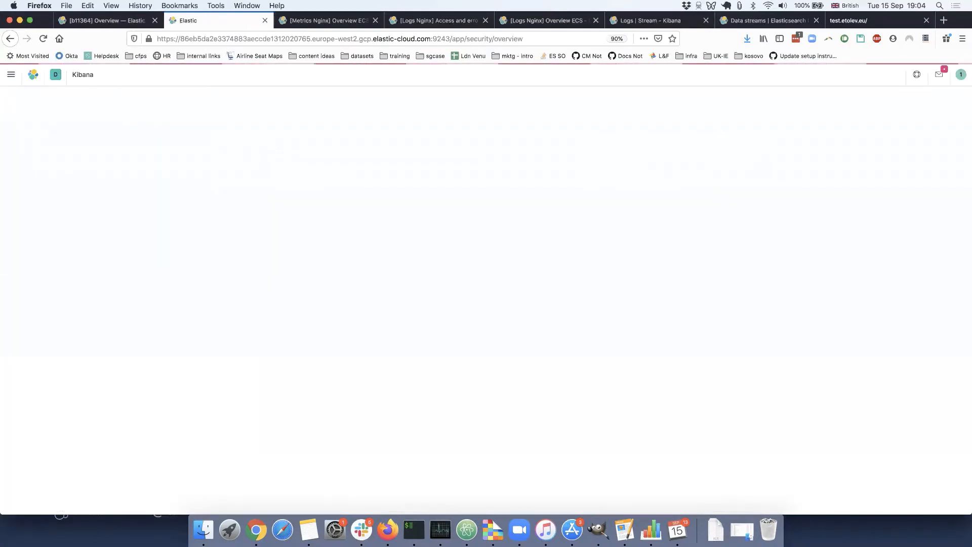
key(super+Tab)
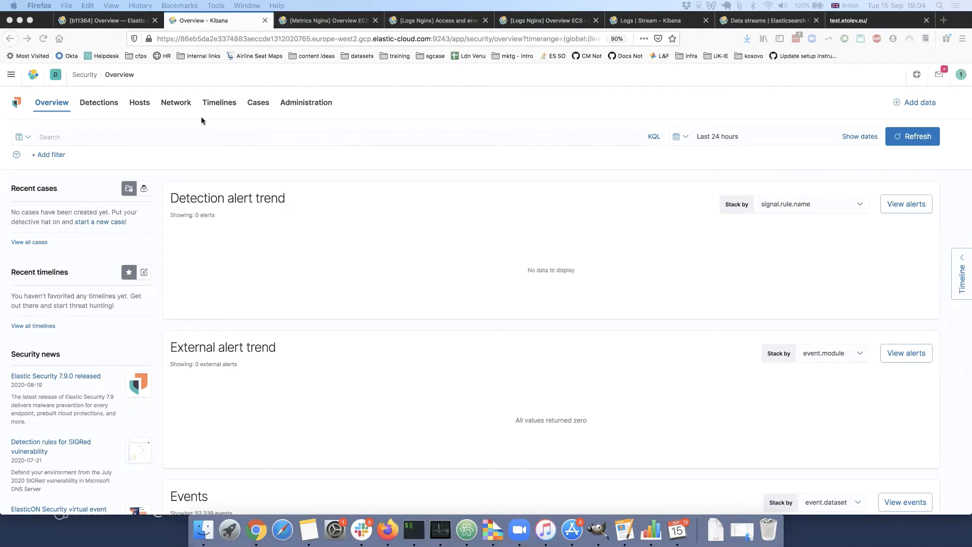
click(312, 102)
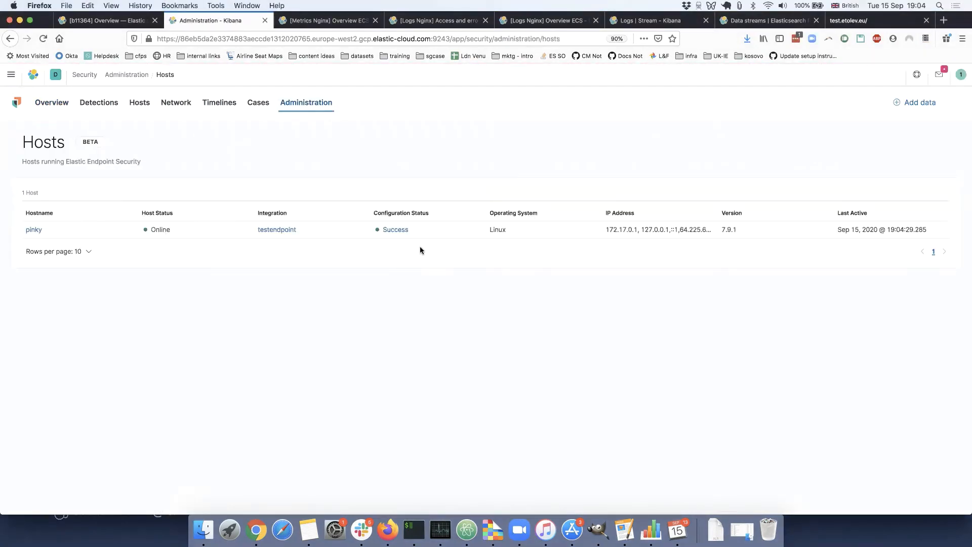
Examine the Streaming, Logging and Events sections of pinky's configuration response, and return to its endpoint details.
click(28, 228)
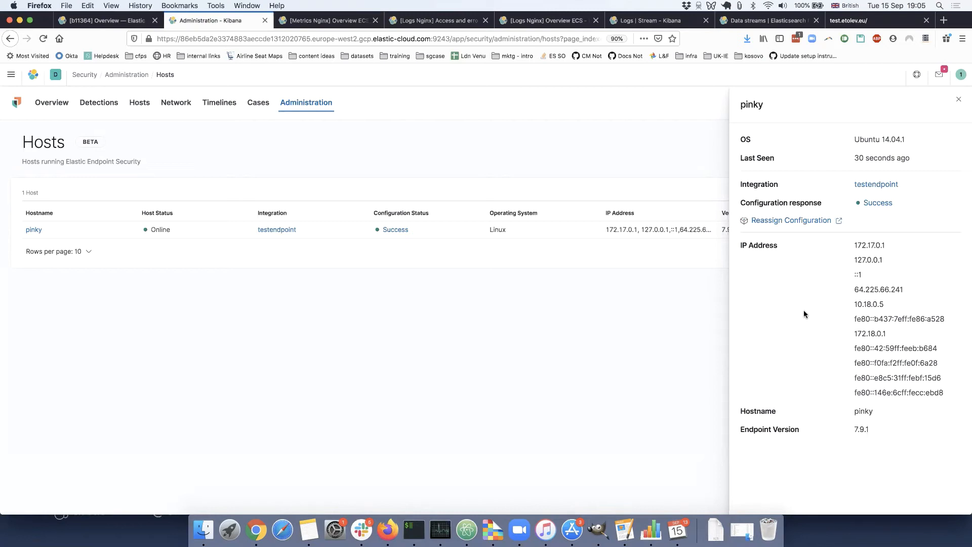
click(878, 203)
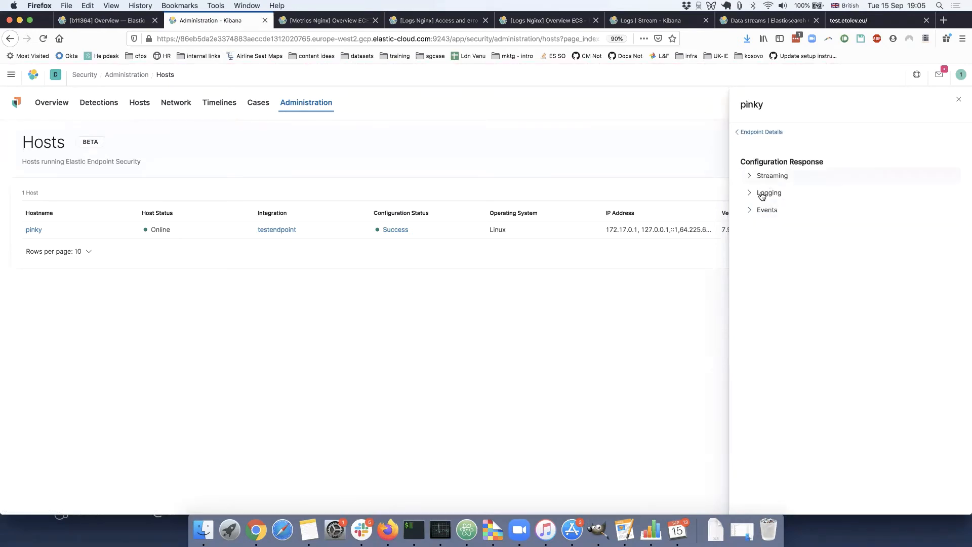
click(755, 210)
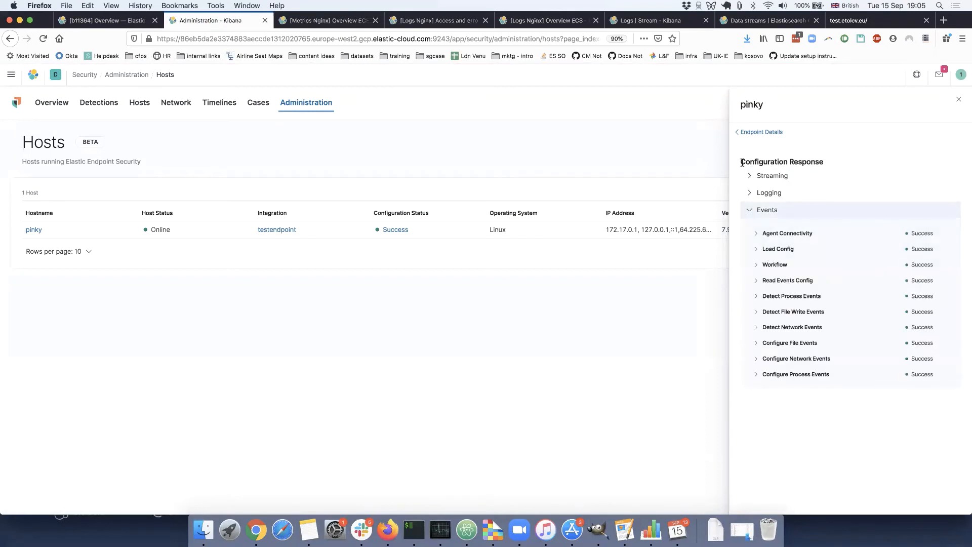
click(749, 176)
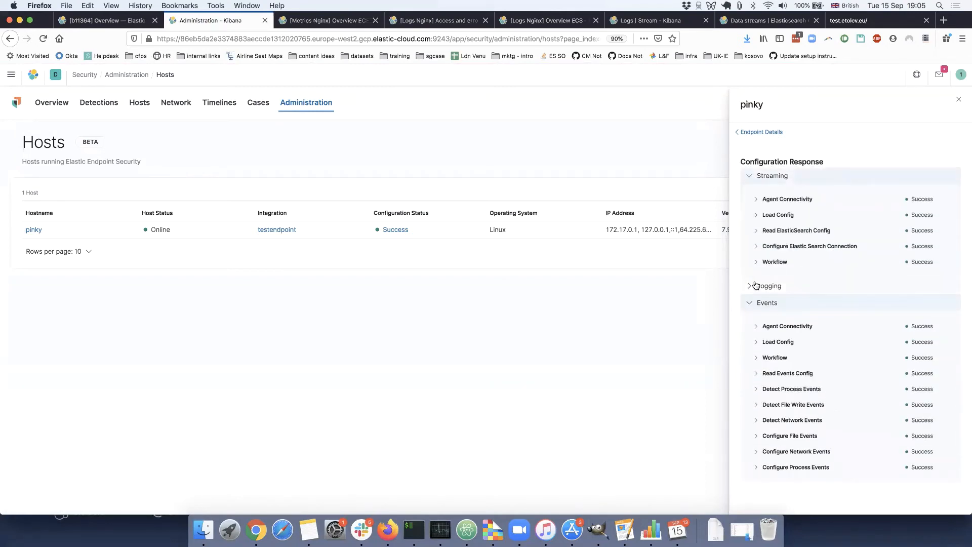
click(754, 286)
scroll(762, 324, down, 2)
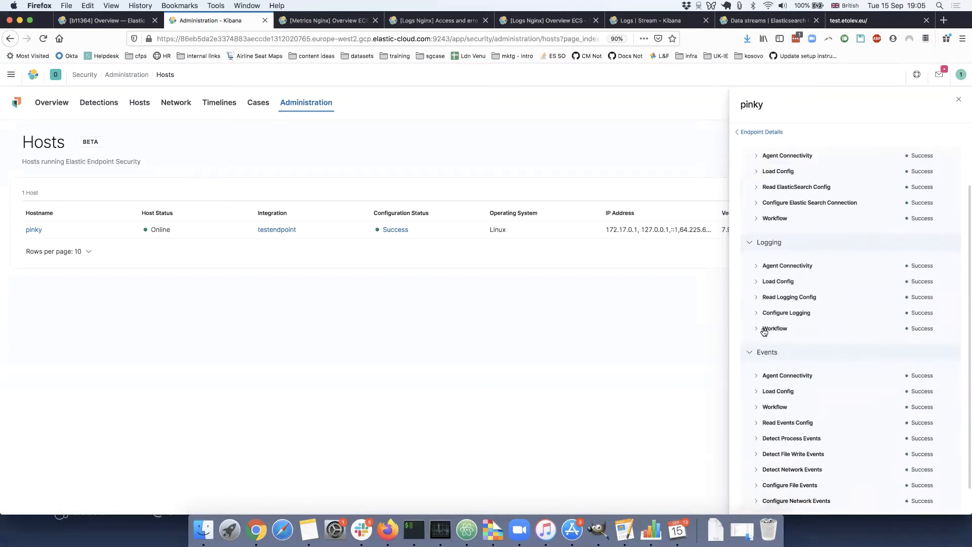
scroll(771, 313, up, 2)
scroll(770, 311, down, 2)
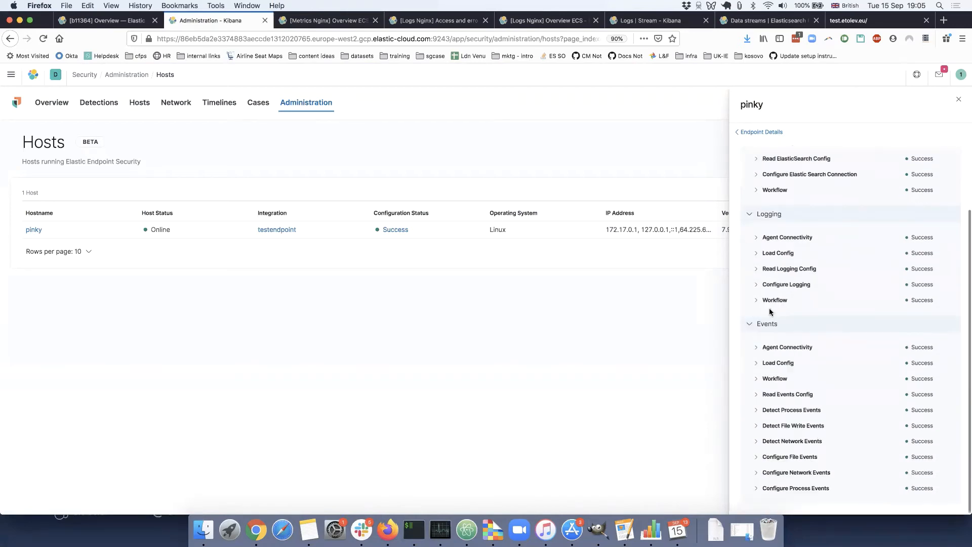
scroll(781, 349, up, 2)
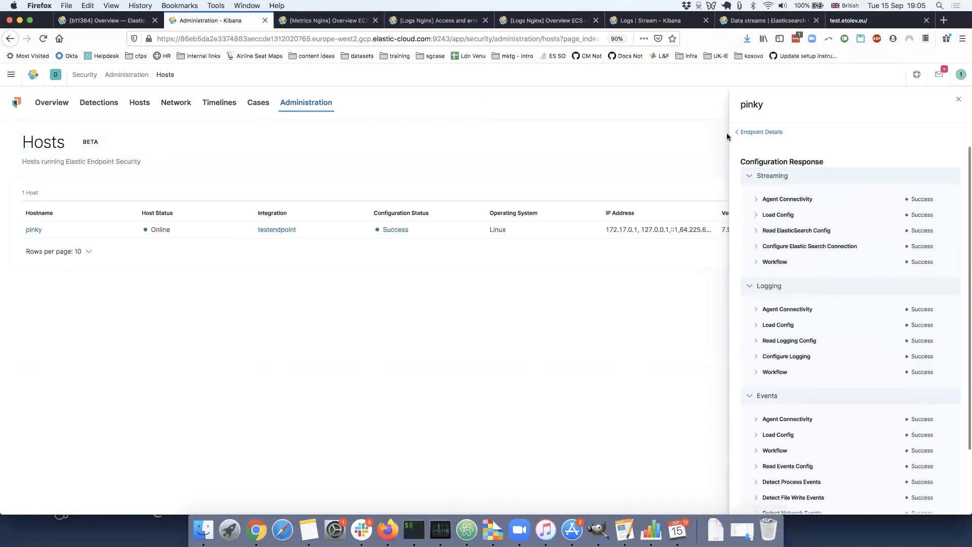
click(742, 131)
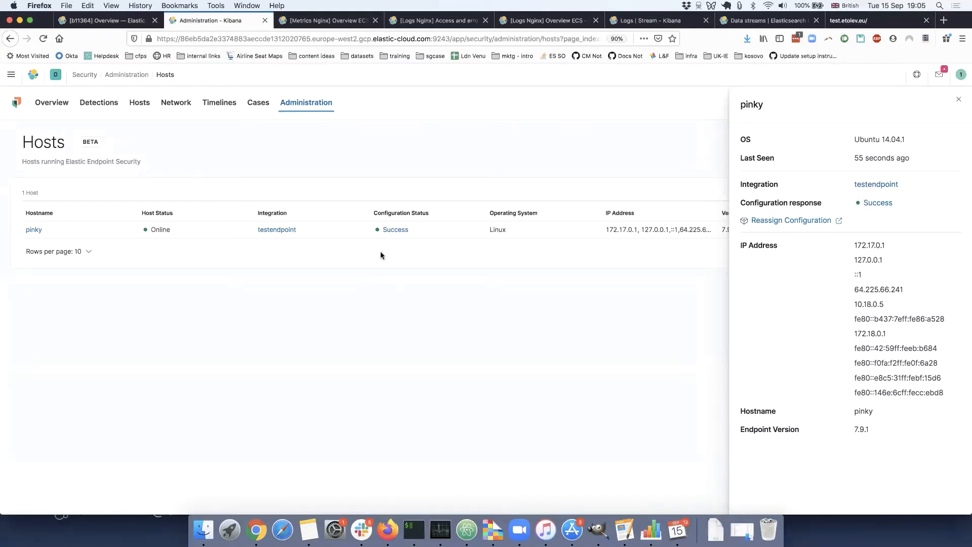
Recheck pinky's configuration status and open its testendpoint integration policy from the host details.
click(394, 229)
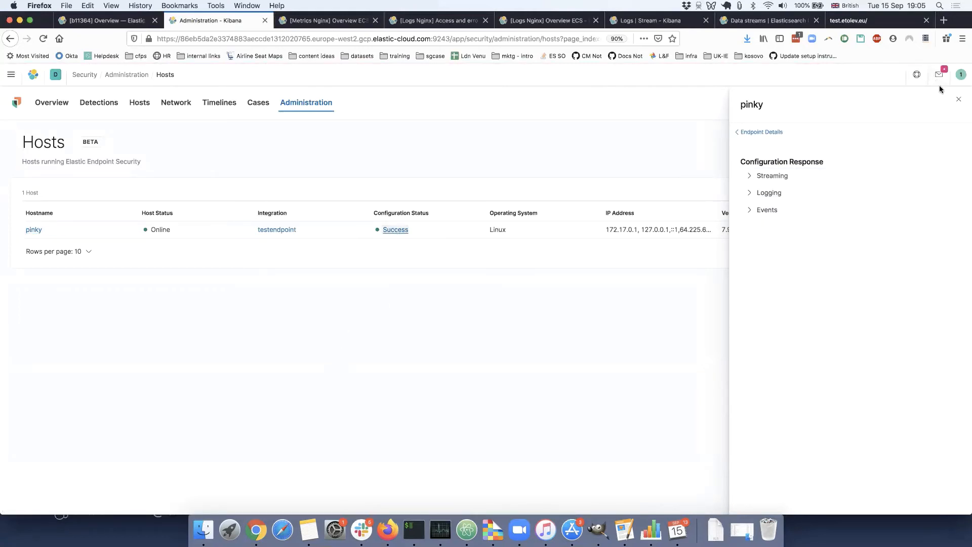
click(958, 98)
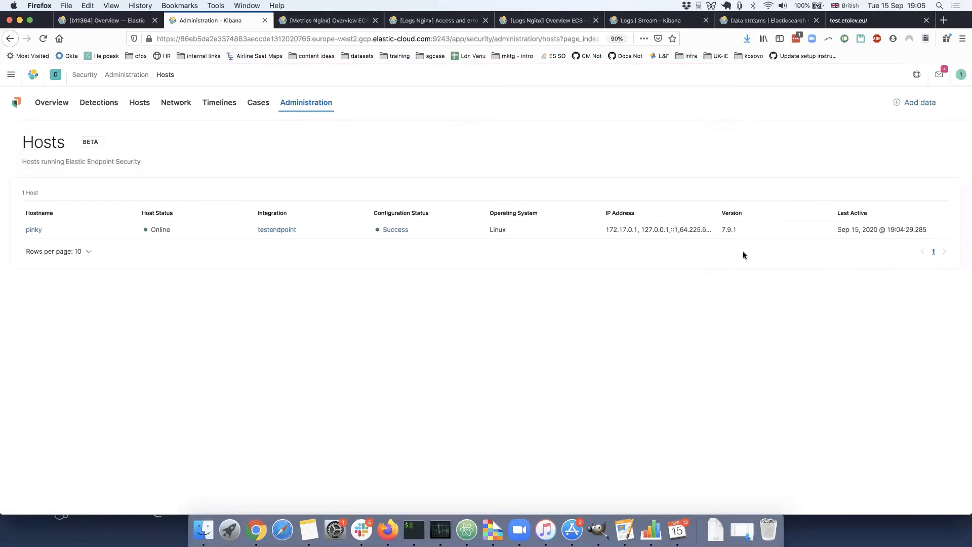
click(35, 229)
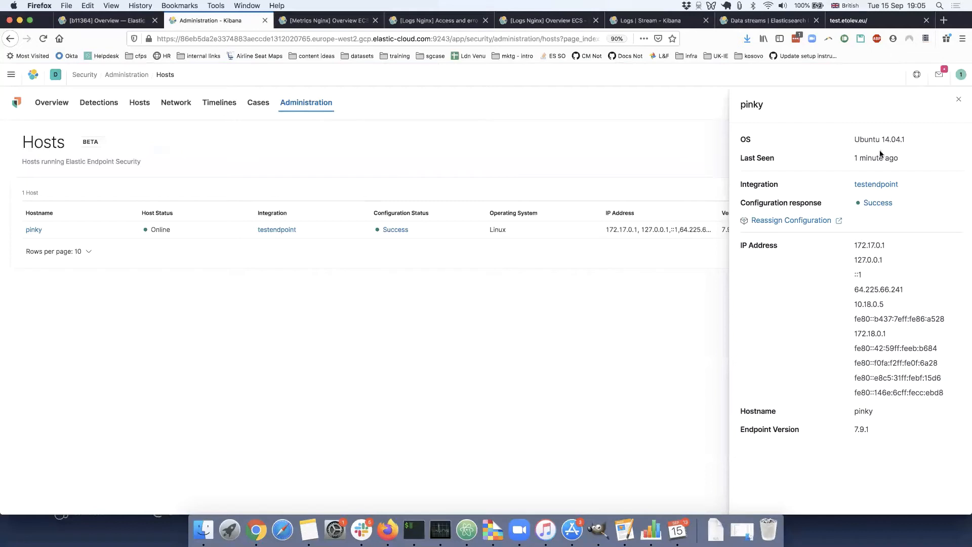
click(876, 183)
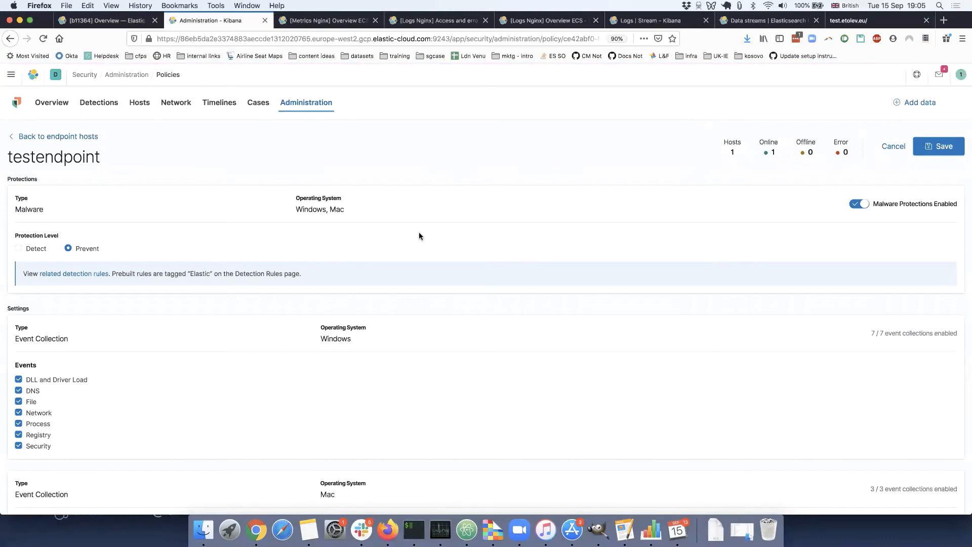
Review the testendpoint policy's event collection settings and the operating systems covered by malware protection.
scroll(418, 233, down, 2)
scroll(418, 236, up, 2)
scroll(418, 236, down, 2)
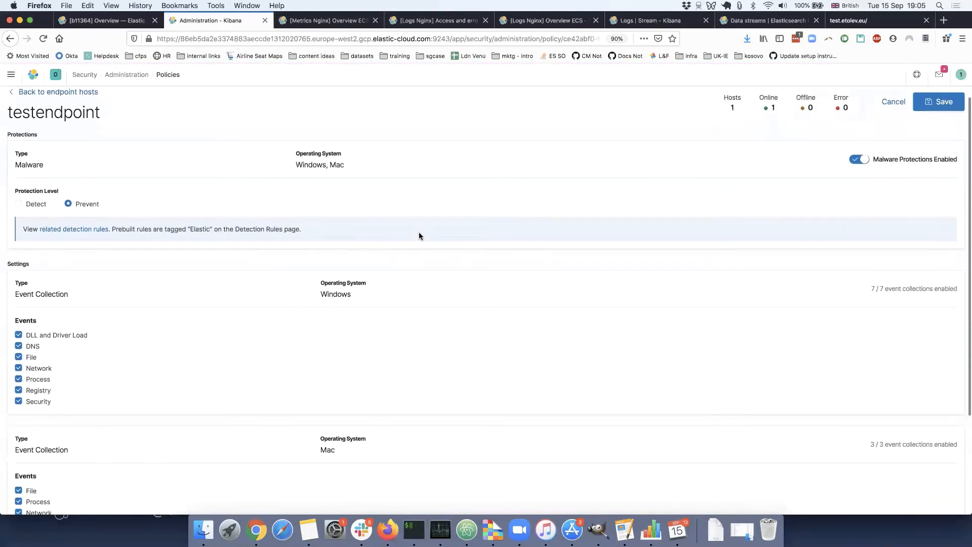
scroll(418, 235, up, 2)
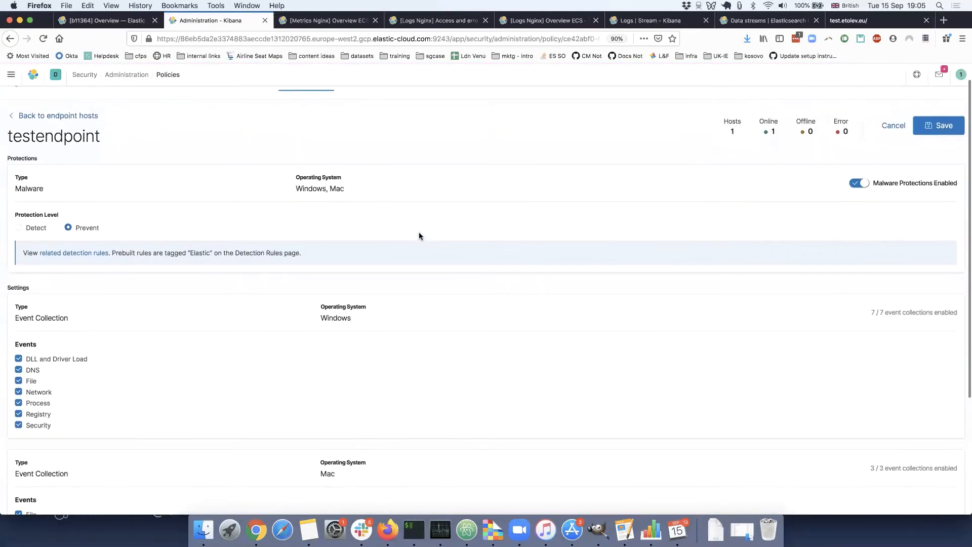
scroll(418, 235, down, 2)
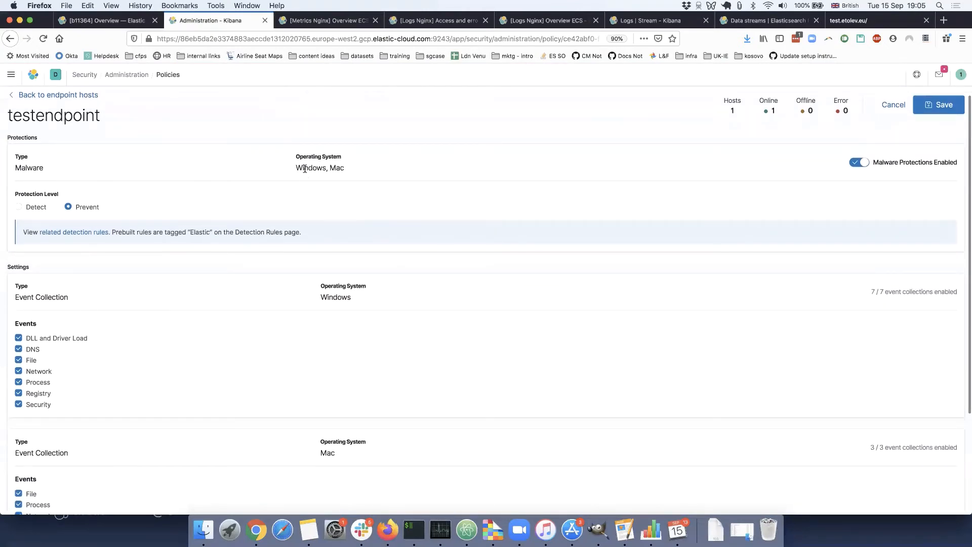
drag(304, 169, 341, 168)
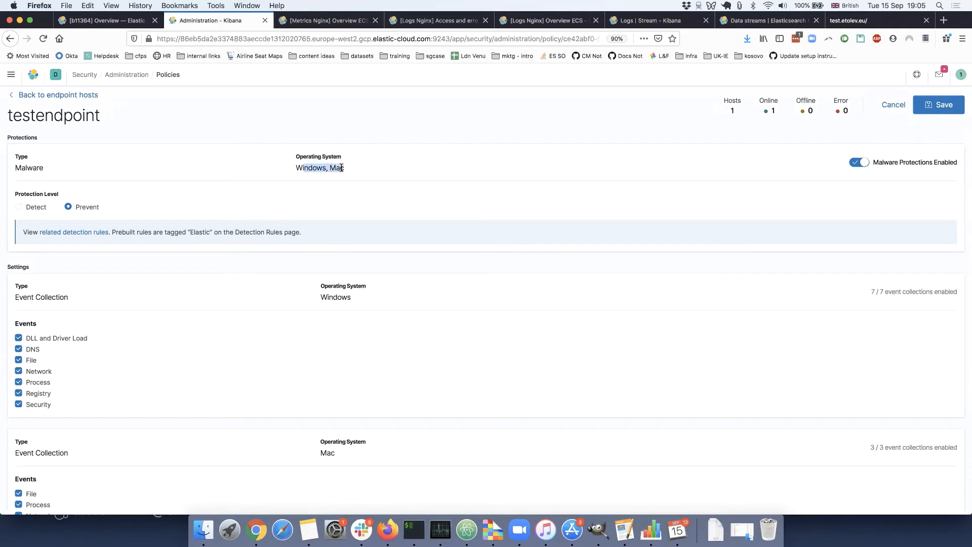
Compare the event types collected on Windows, Mac and Linux in the testendpoint policy, and recheck its malware protection level.
click(342, 168)
scroll(384, 212, down, 1)
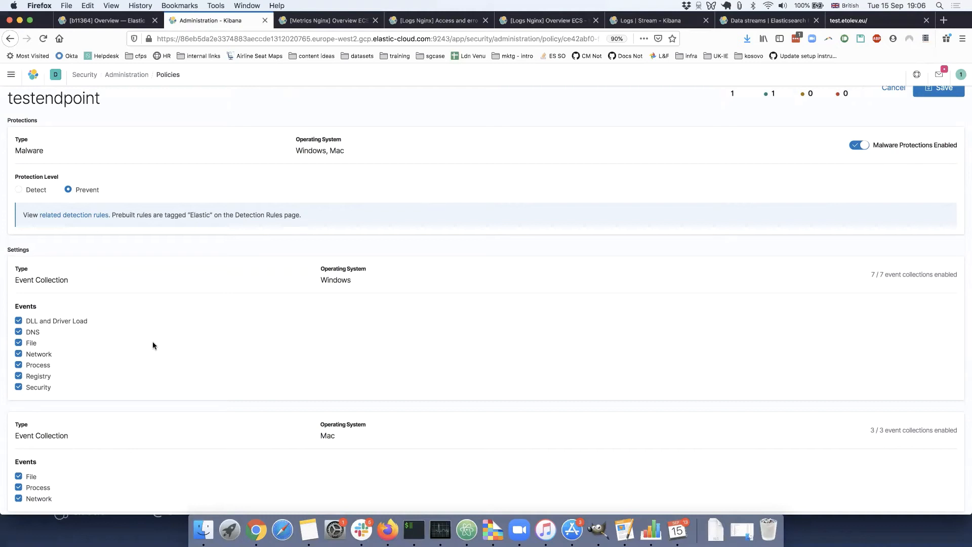
scroll(342, 321, down, 5)
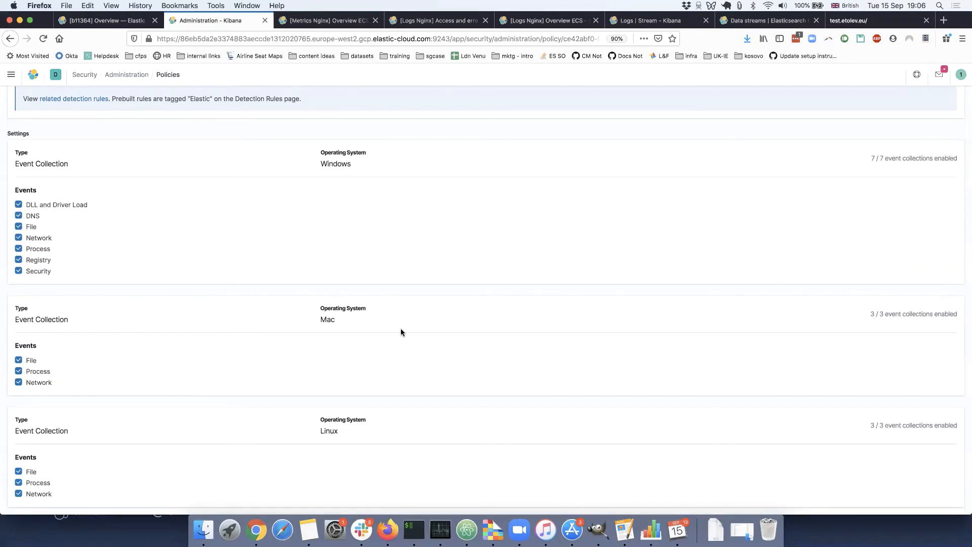
scroll(400, 332, up, 4)
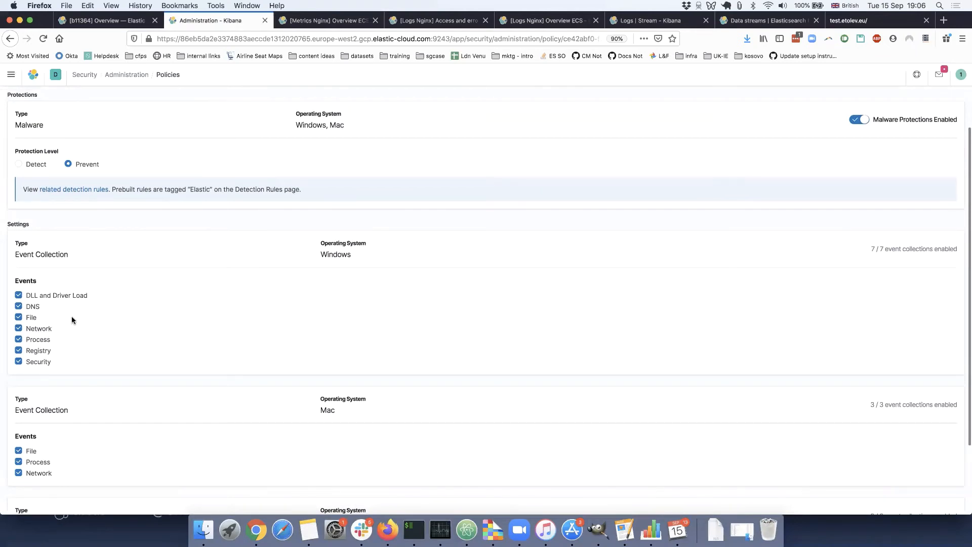
scroll(72, 319, up, 3)
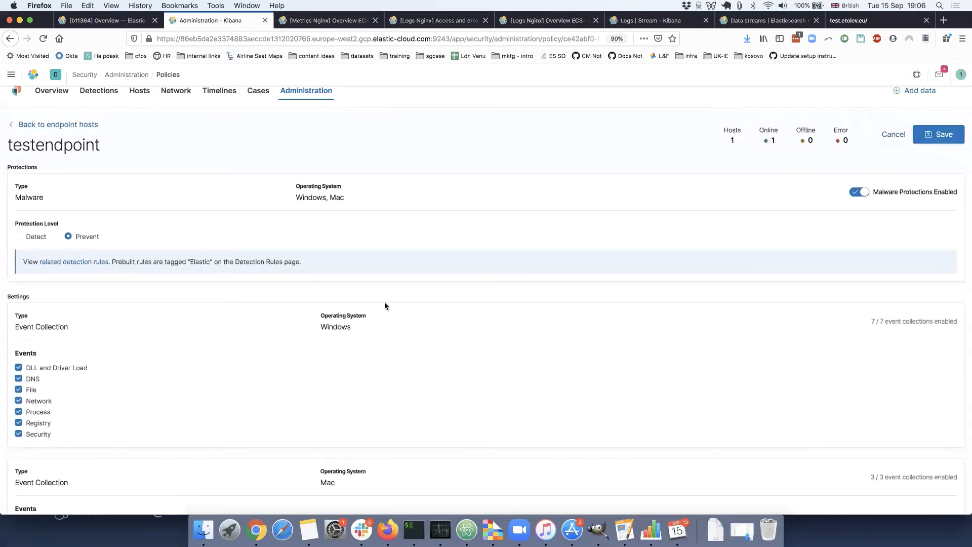
double_click(331, 330)
scroll(287, 369, down, 5)
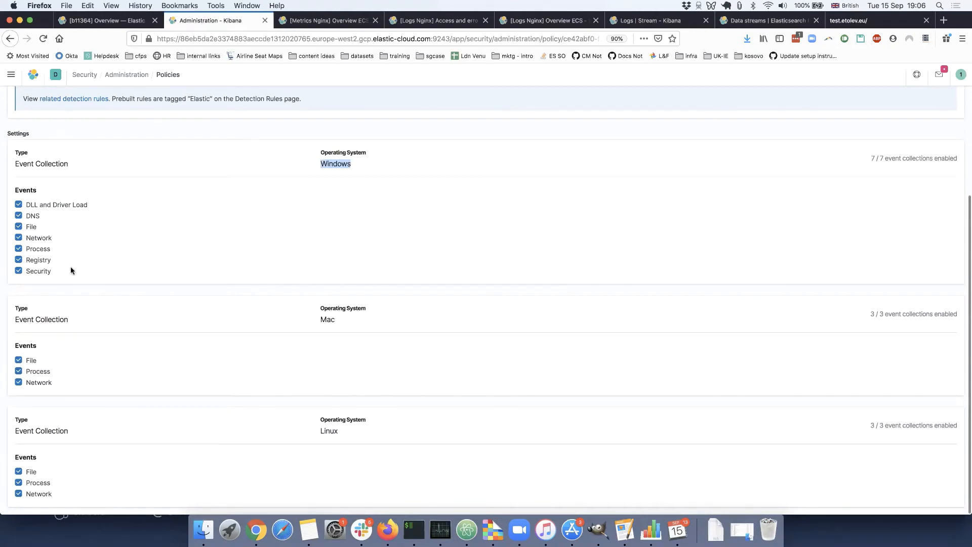
scroll(73, 317, up, 1)
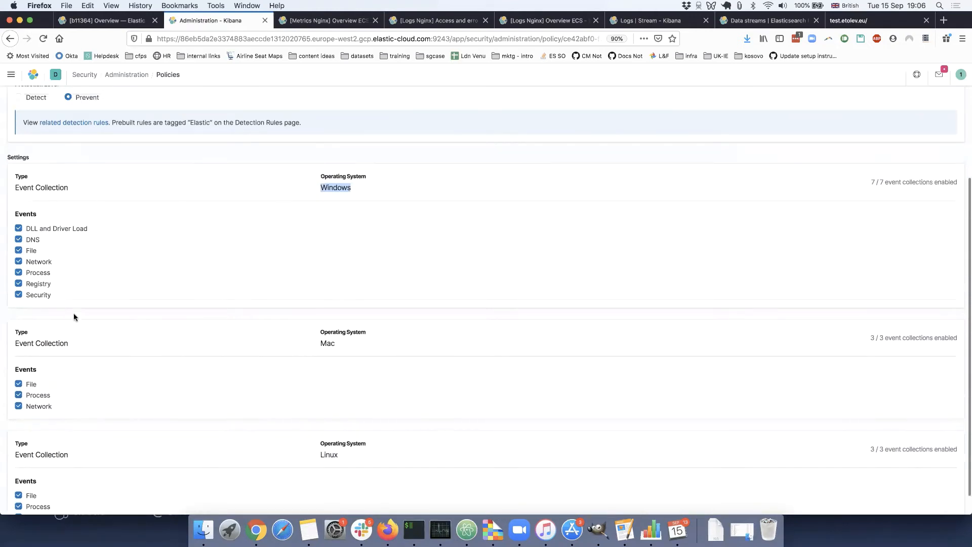
scroll(49, 420, down, 1)
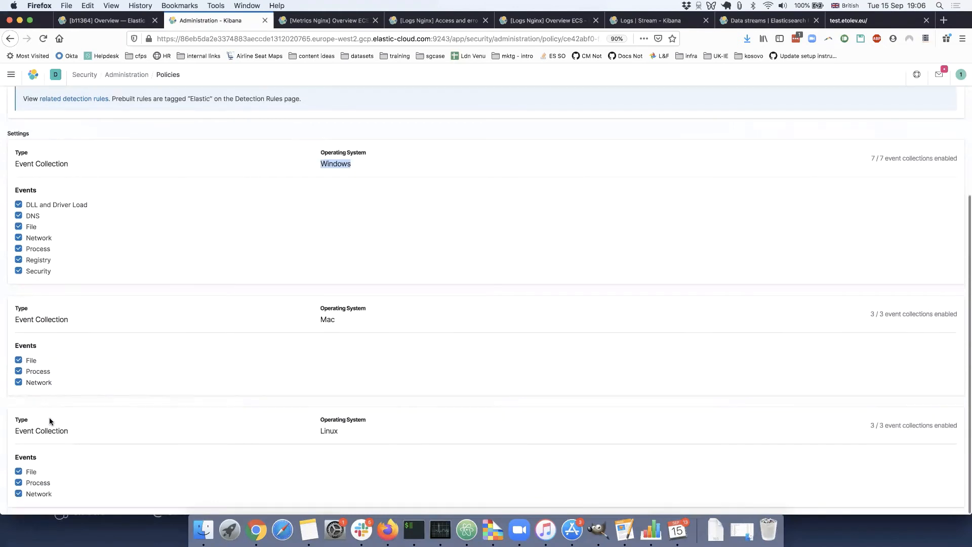
scroll(50, 420, up, 7)
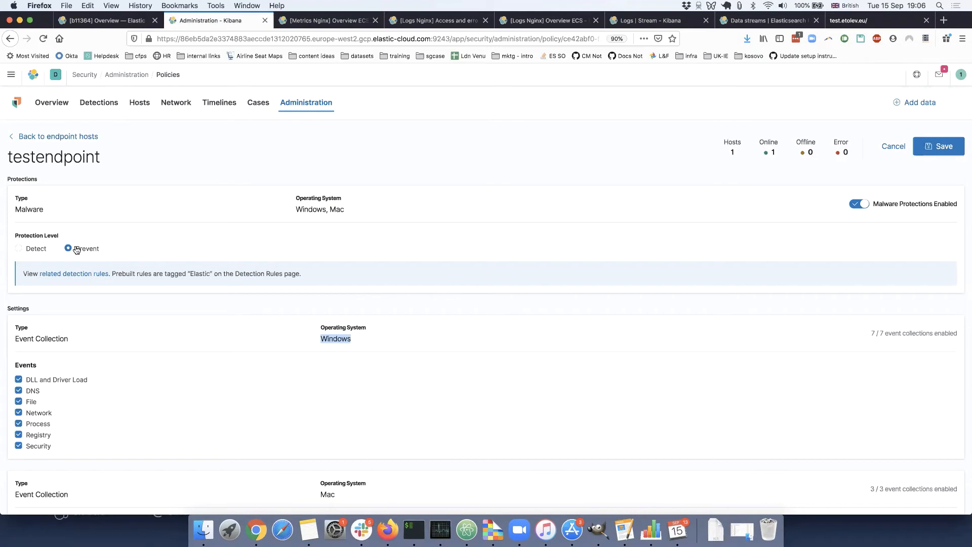
click(310, 162)
Switch from the browser to the Deckset presentation.
key(super+Tab)
key(super+Tab)
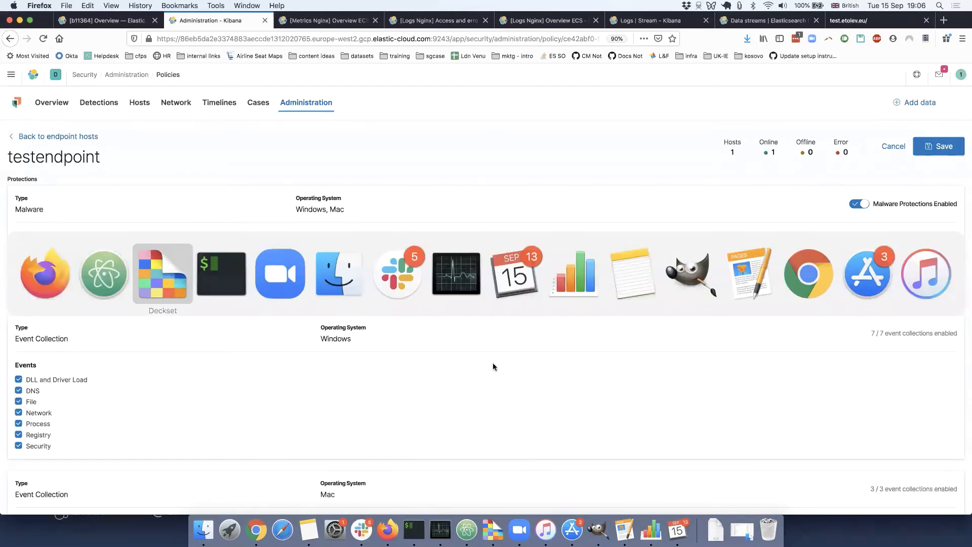
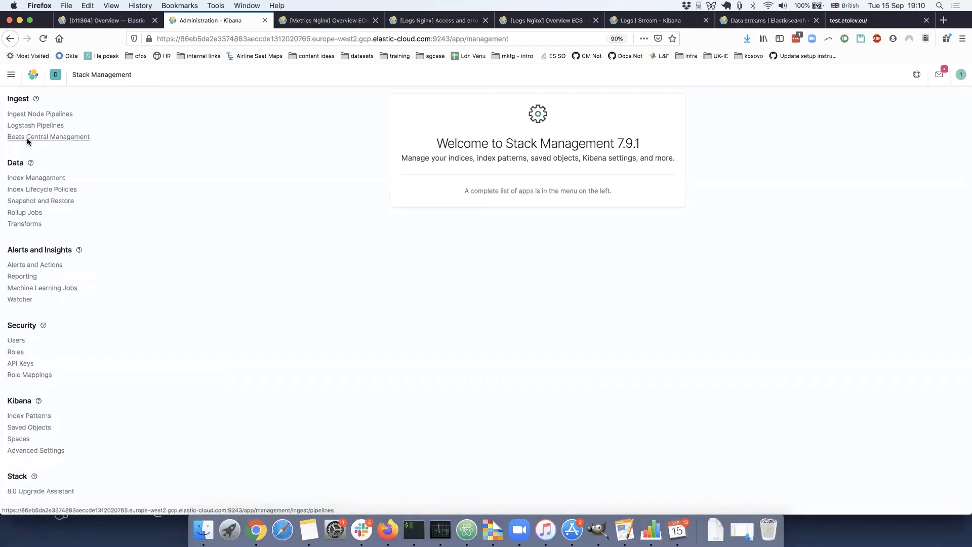
Open Index Management in Stack Management and compare its lists of indices and data streams.
click(37, 177)
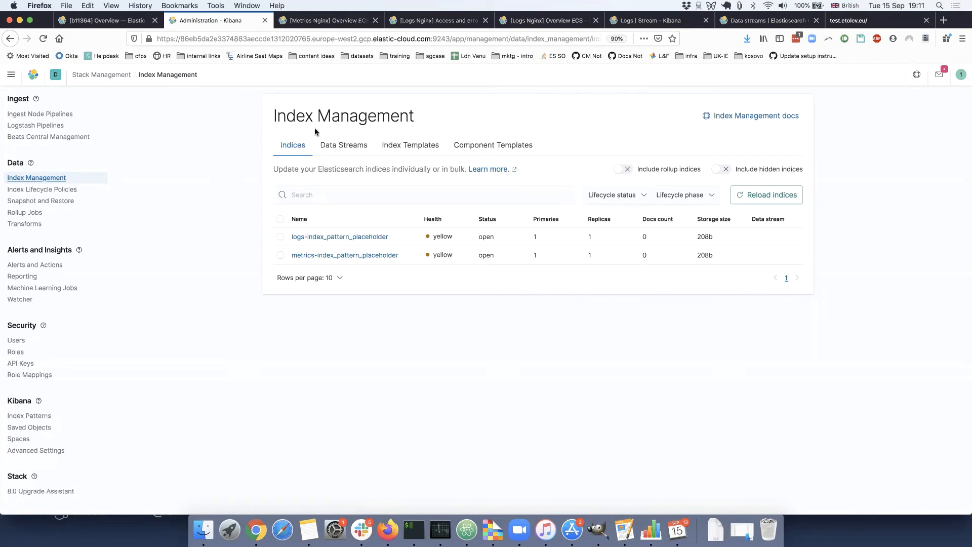
click(329, 144)
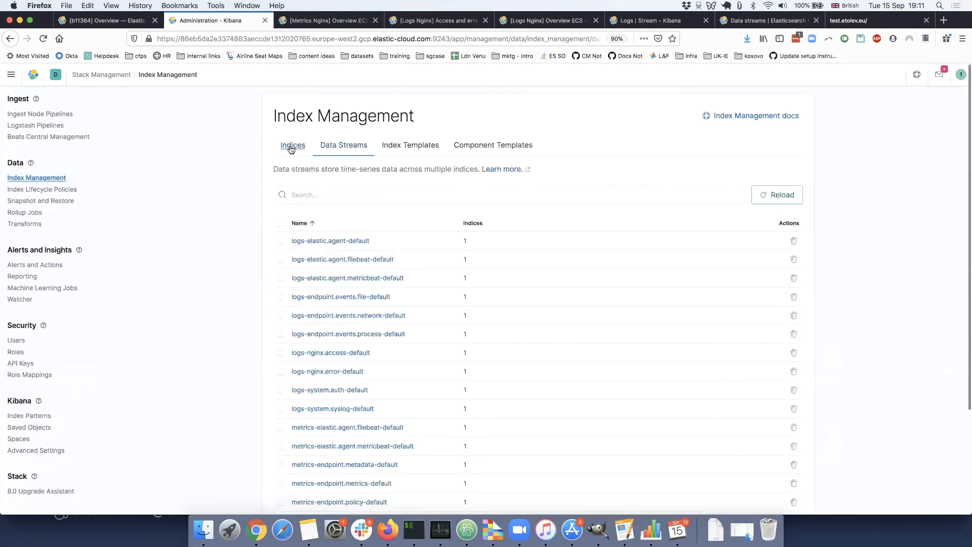
click(291, 148)
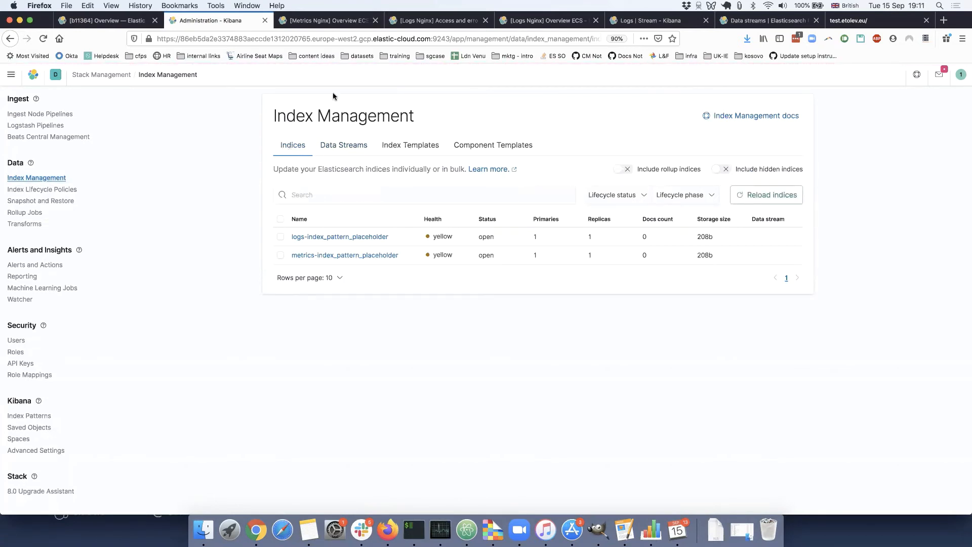
Review the backing indices section in the Elasticsearch data streams documentation, and return to Index Management in Kibana.
click(782, 20)
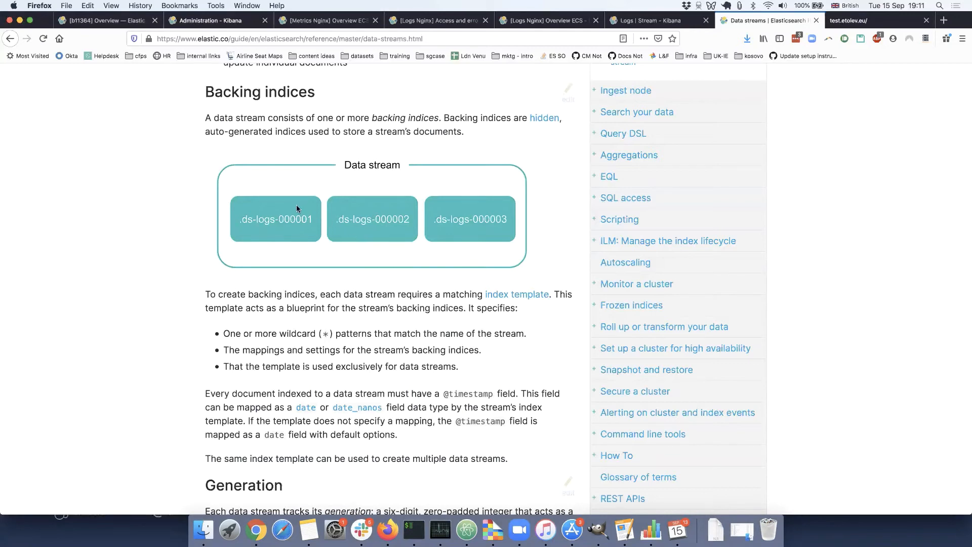
scroll(171, 337, down, 2)
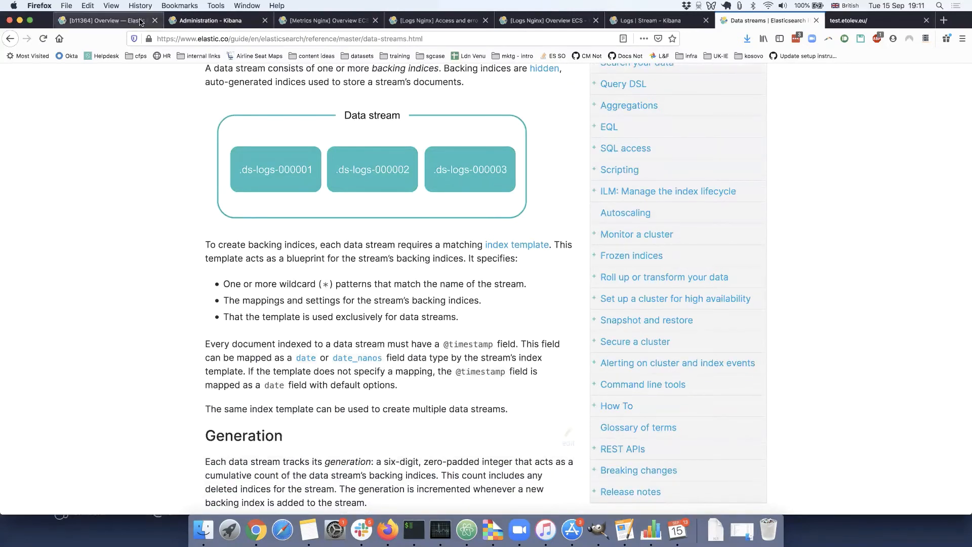
click(198, 21)
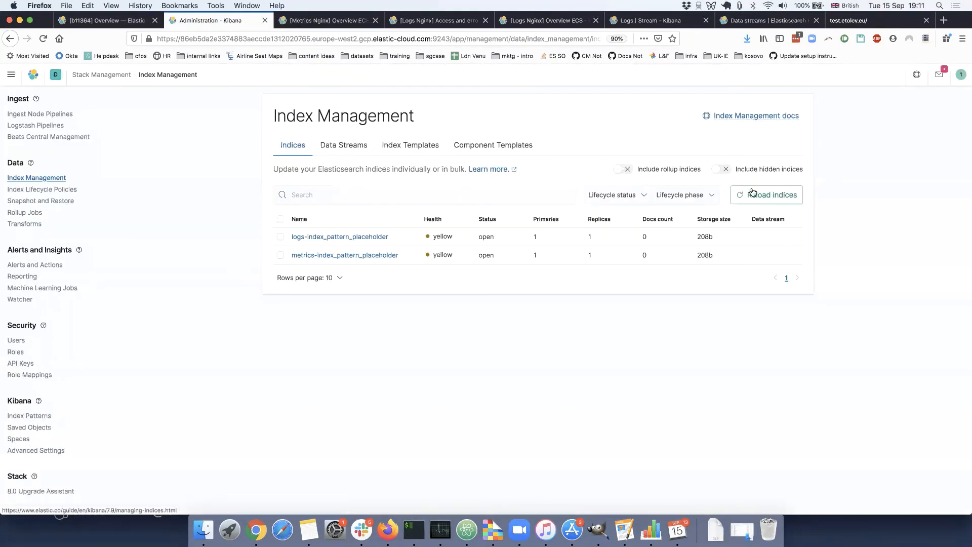
Look through the logs and metrics data streams in Index Management, and go back to the regular indices.
click(354, 150)
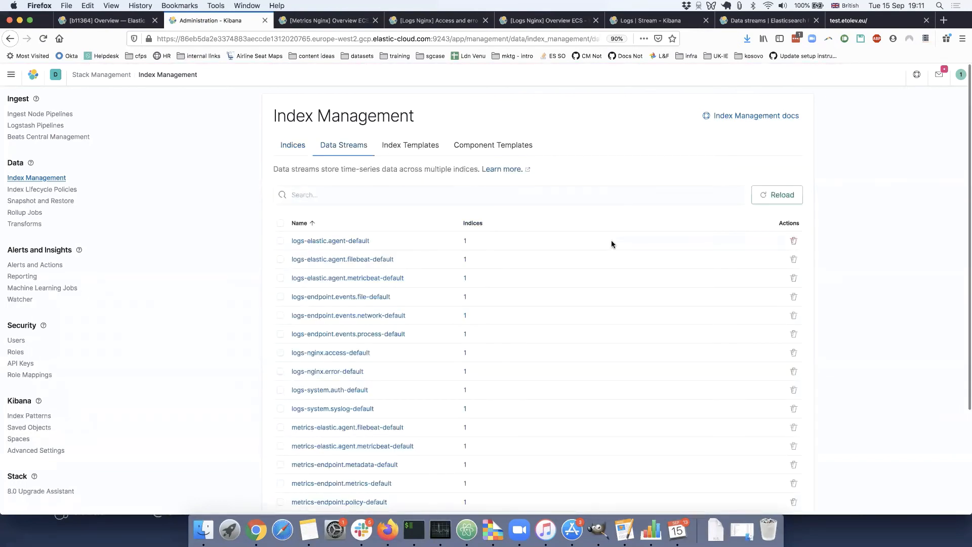
scroll(612, 244, down, 1)
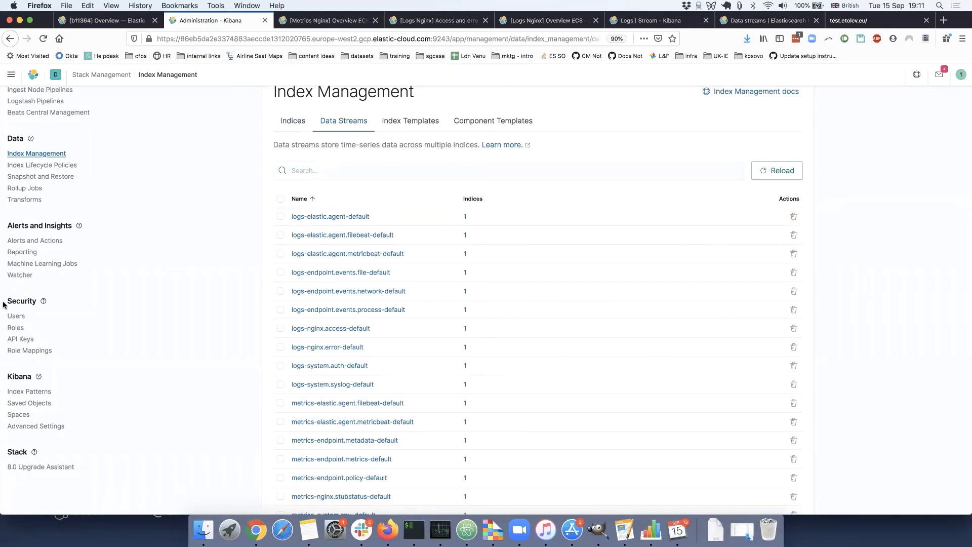
scroll(273, 287, down, 4)
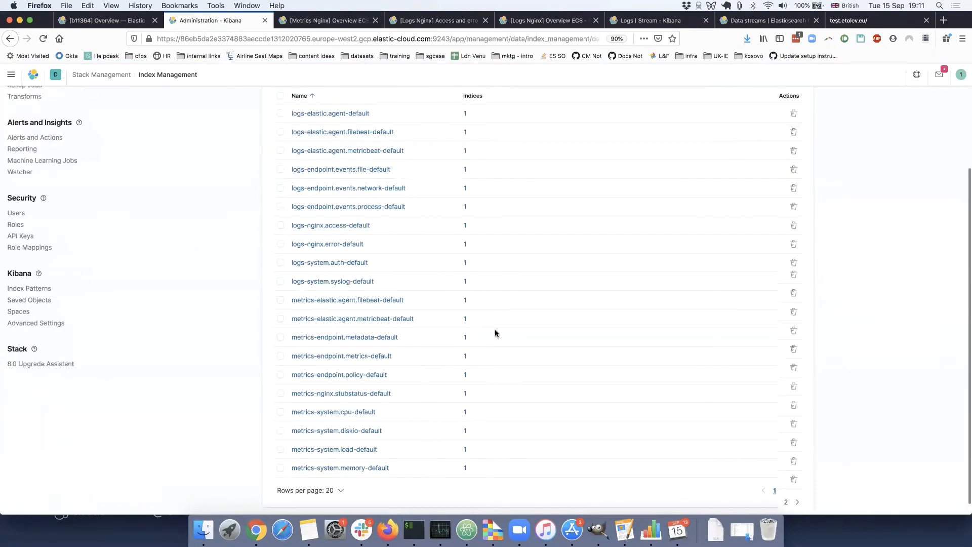
scroll(494, 332, up, 5)
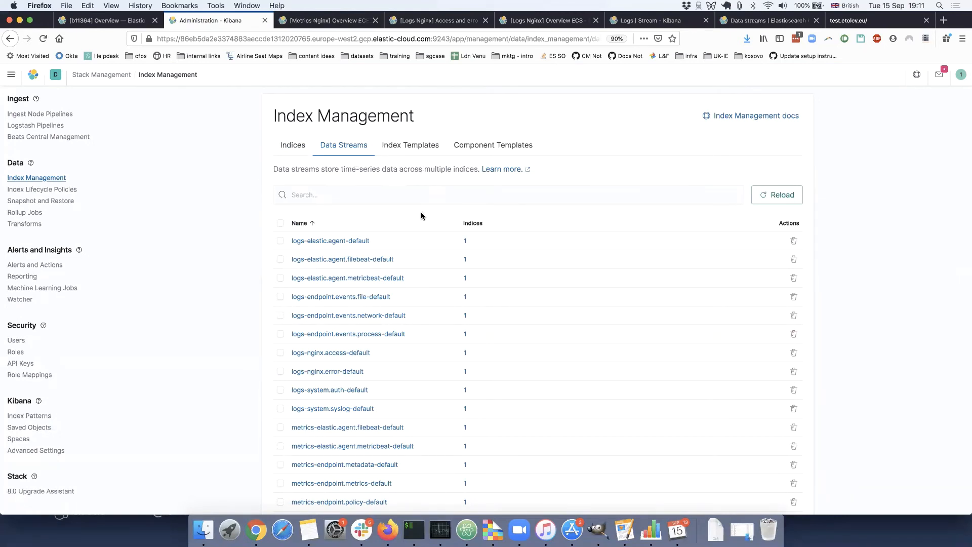
scroll(751, 238, down, 5)
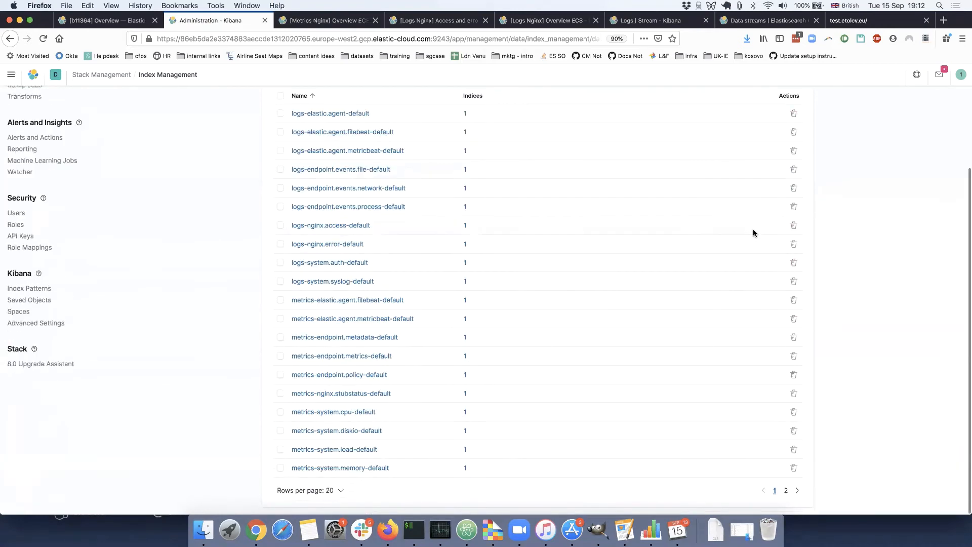
scroll(753, 233, up, 5)
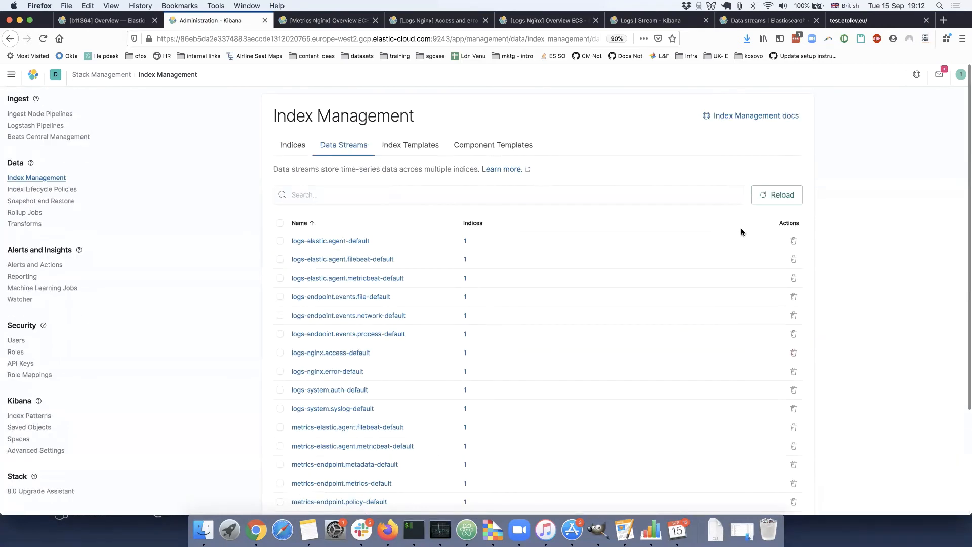
click(295, 154)
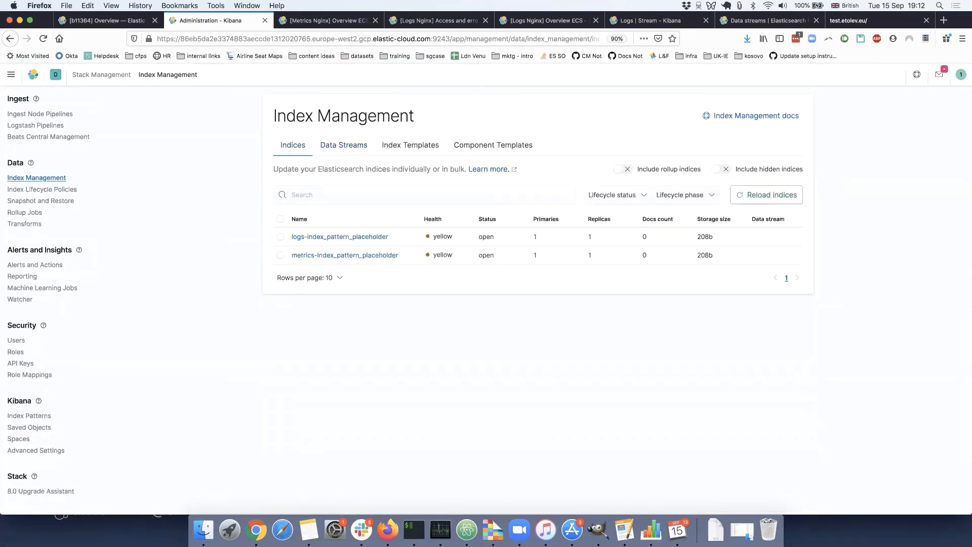
Open Kibana Dev Tools in a separate browser tab and dismiss the Console introduction.
click(11, 74)
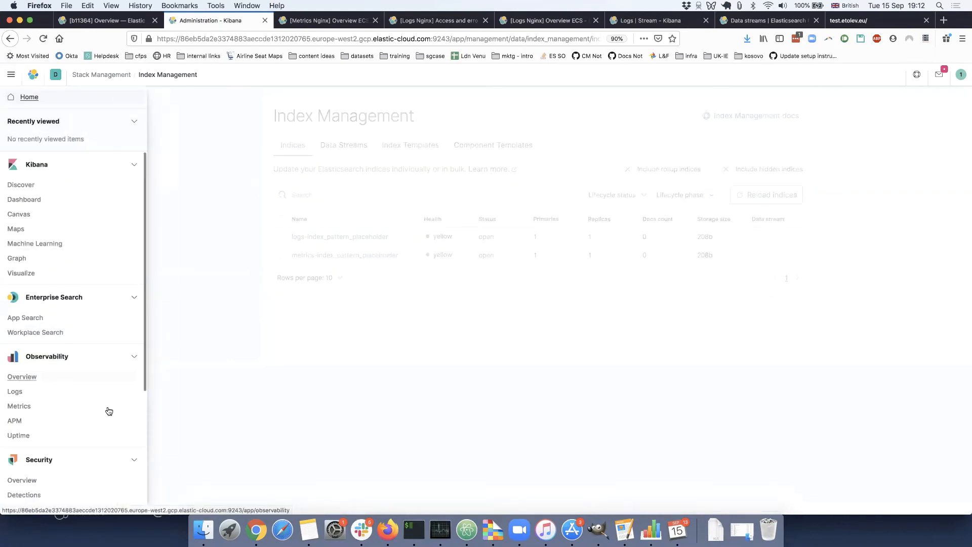
scroll(64, 442, down, 5)
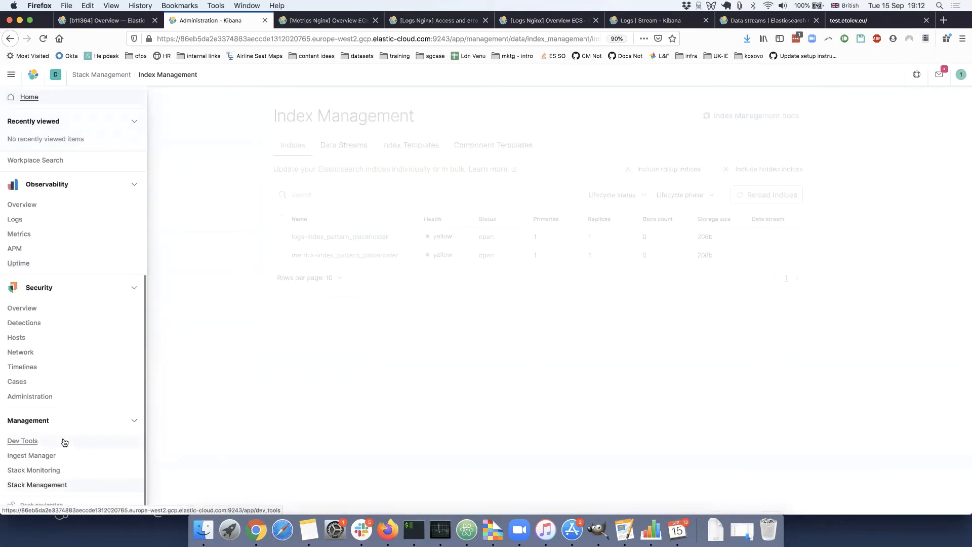
middle_click(23, 441)
click(296, 20)
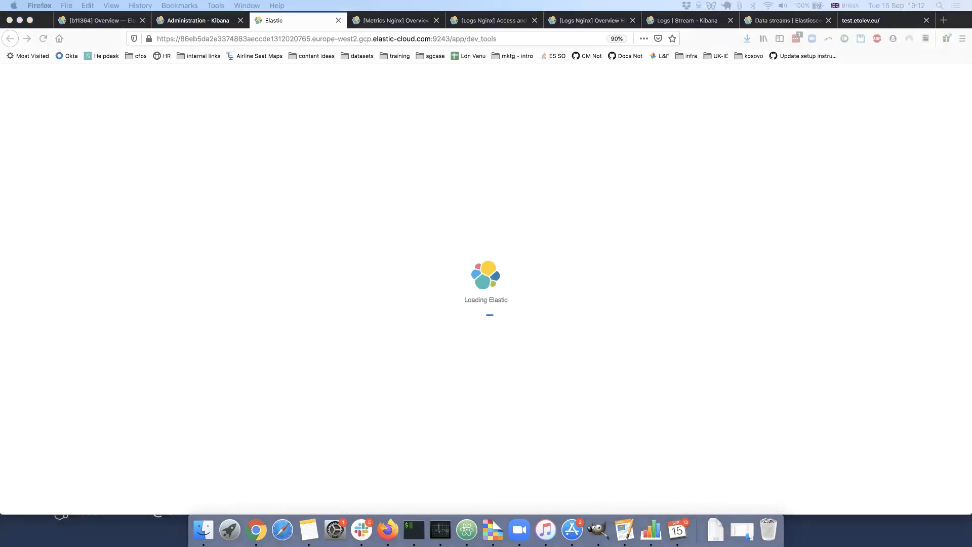
key(super+Tab)
key(super+Tab)
key(Escape)
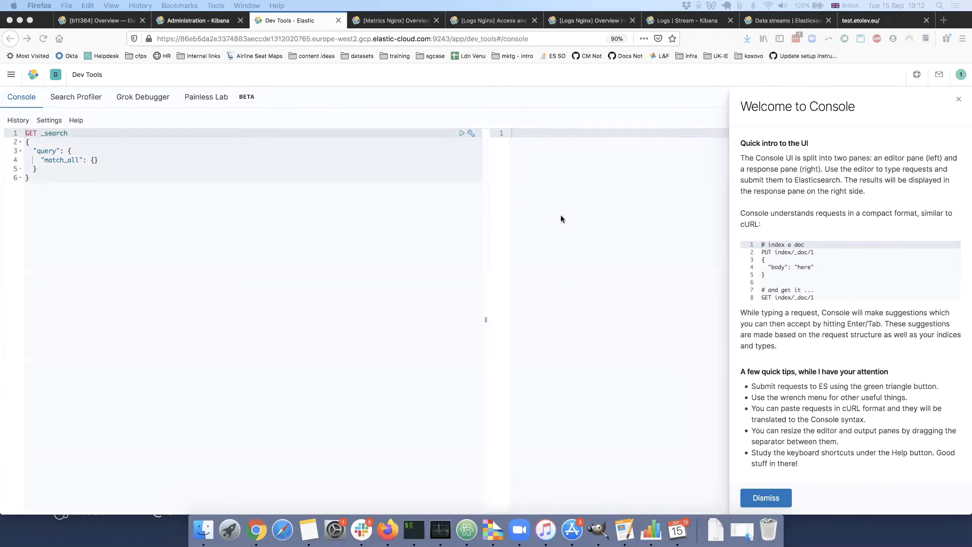
click(765, 497)
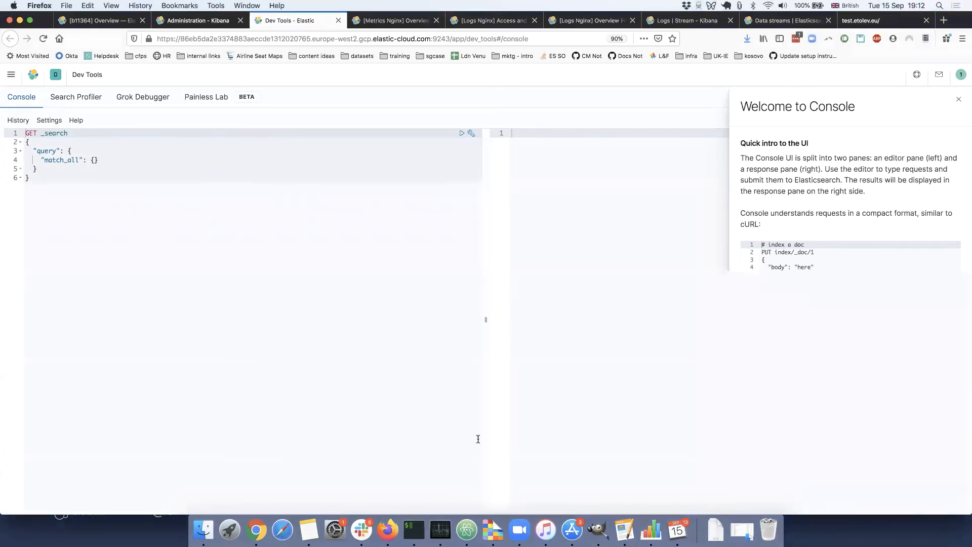
Create an index named myindex from the Console with the request PUT myindex.
key(super+equal)
key(super+equal)
key(super+equal)
key(super+equal)
key(super+equal)
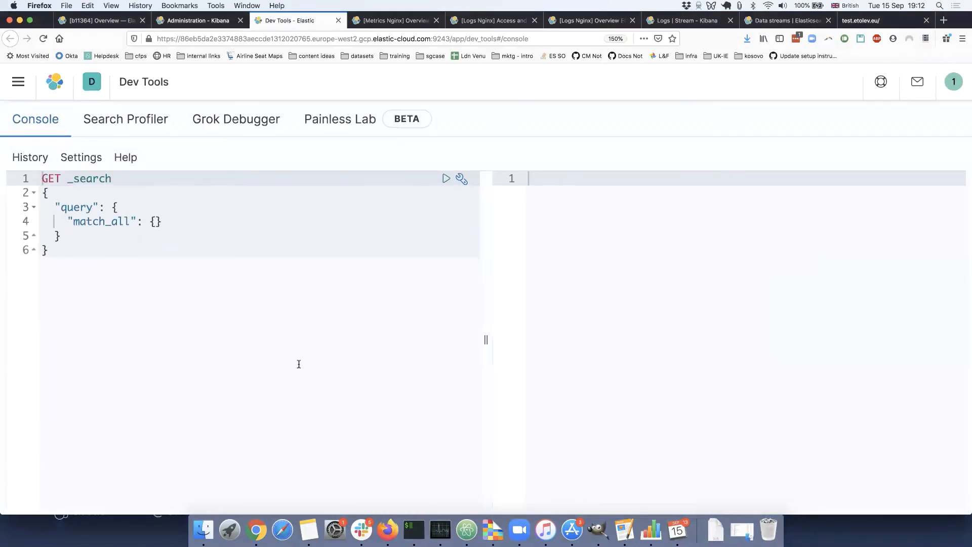
click(298, 364)
key(Return)
key(Return)
text(PUT myindex)
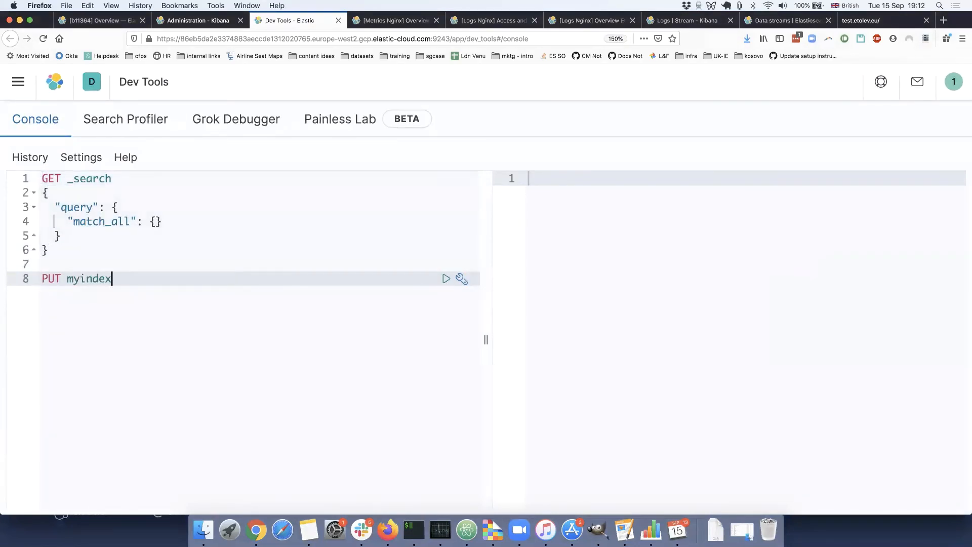
key(super+Return)
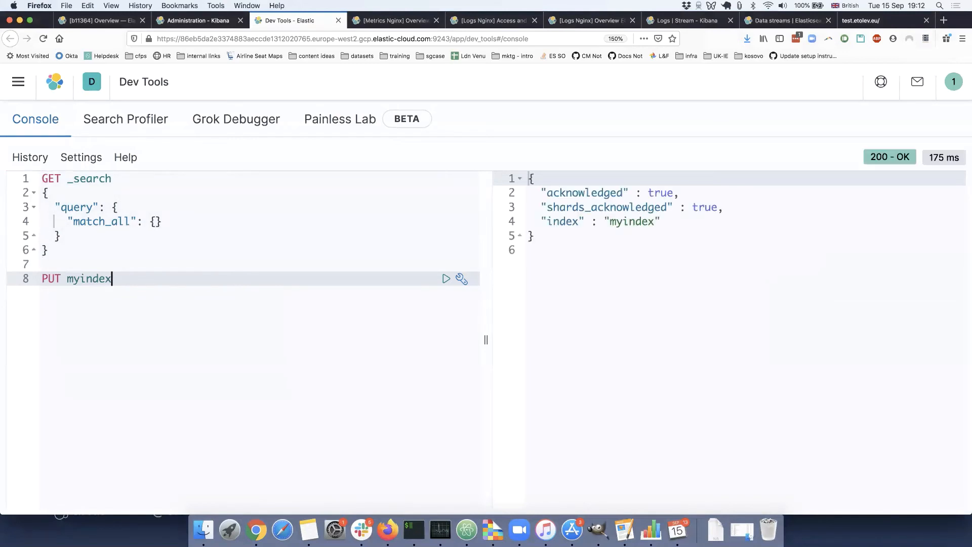
key(Return)
key(Return)
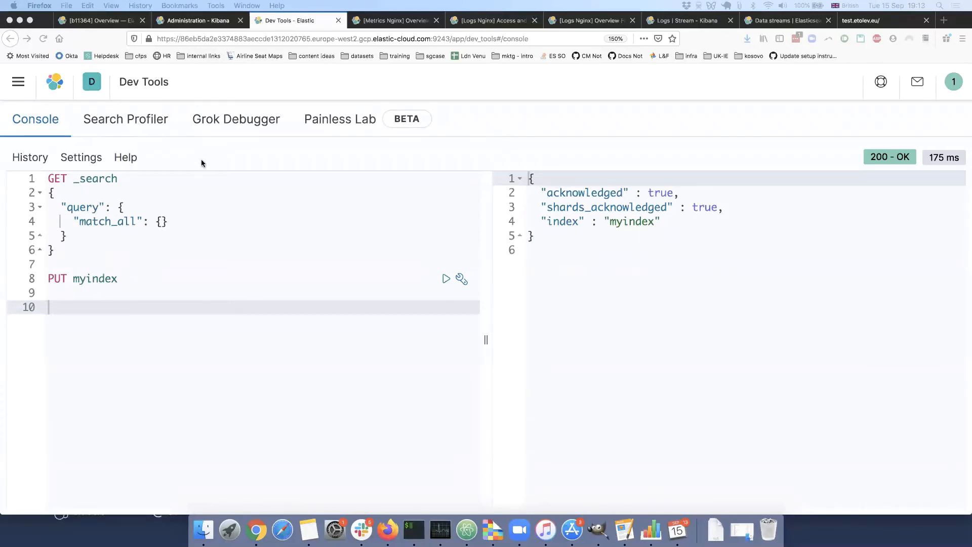
Return to Index Management and look through the data streams for the nginx access logs.
click(200, 20)
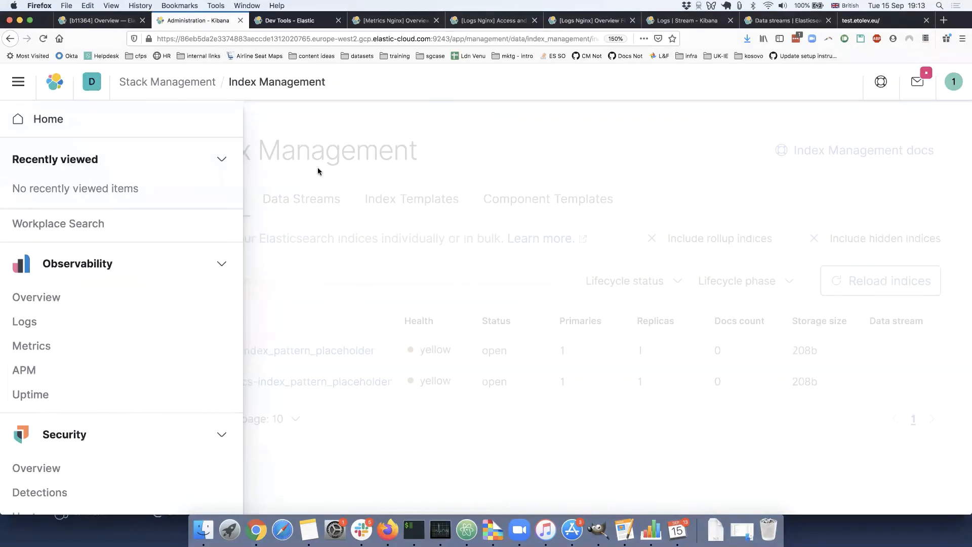
click(299, 198)
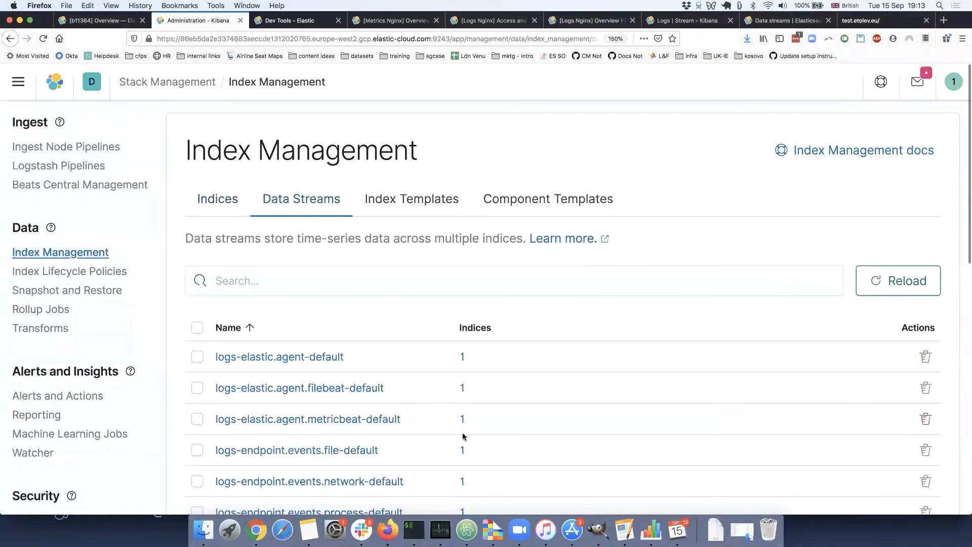
scroll(455, 425, down, 3)
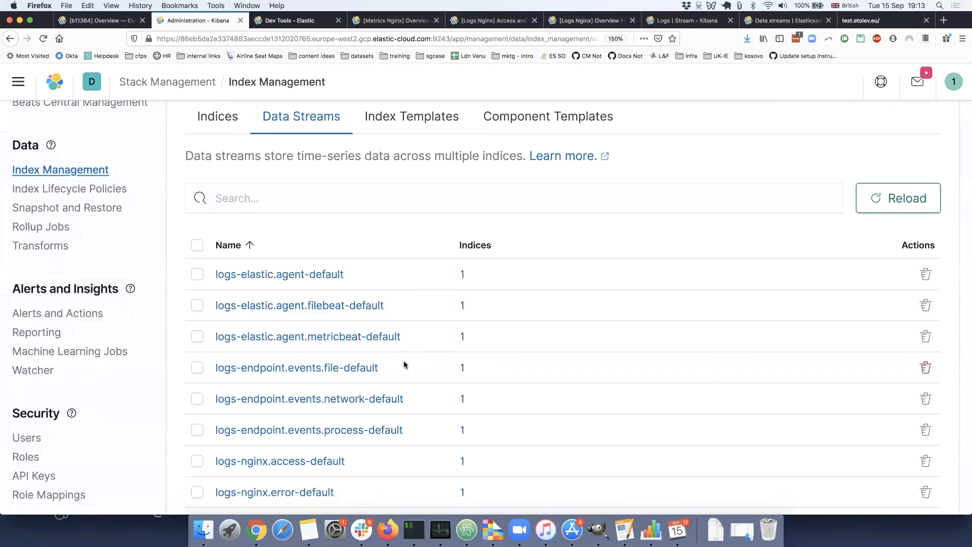
scroll(404, 362, down, 9)
scroll(403, 362, up, 1)
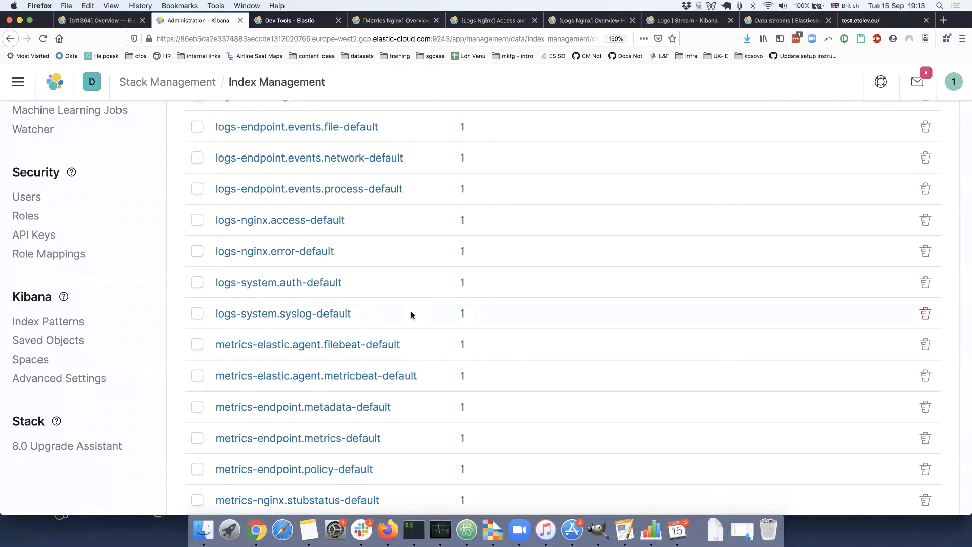
scroll(373, 265, up, 1)
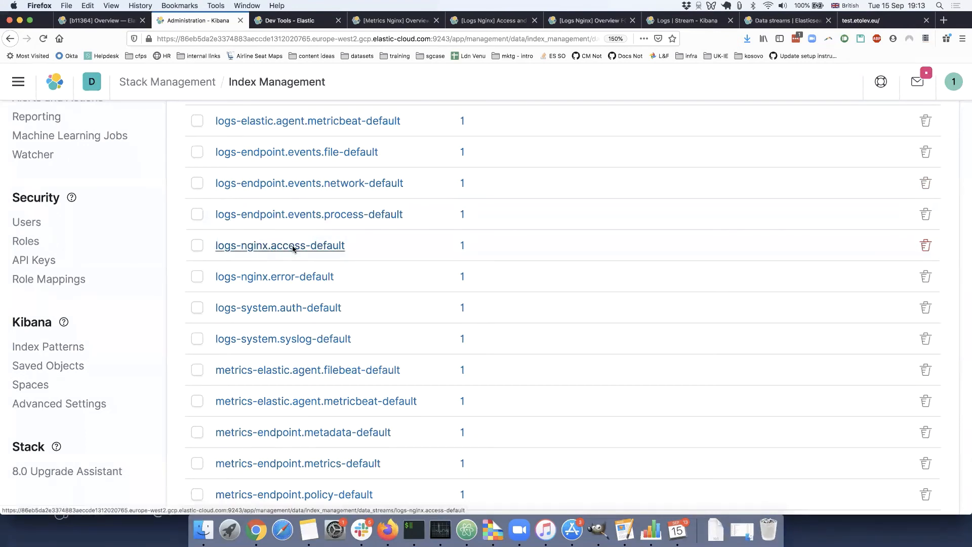
Paste and run a match_all search request against logs-nginx.access-default in the Dev Tools Console.
click(288, 20)
text(GET logs-nginx.access-default/_search {   "query": {     "match_all": {}   } })
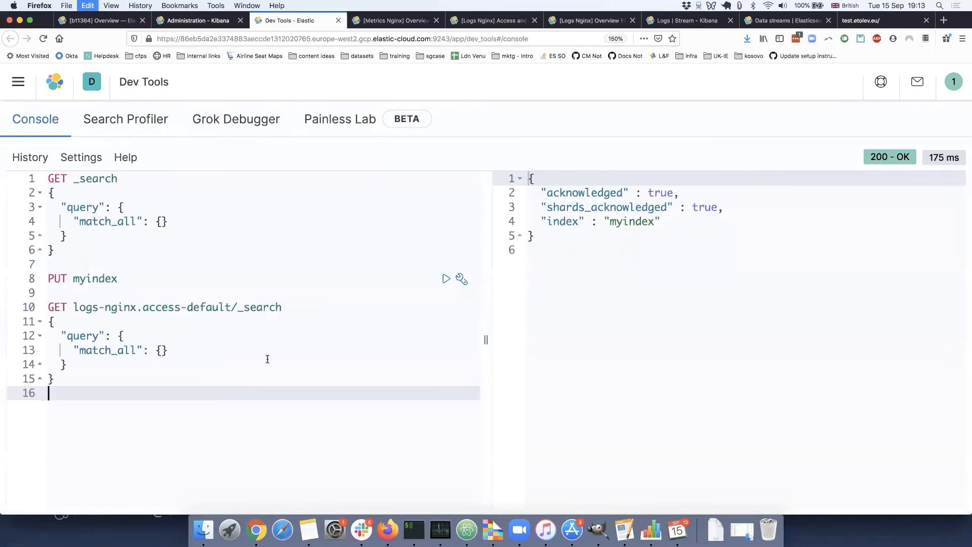
click(175, 349)
key(super+Return)
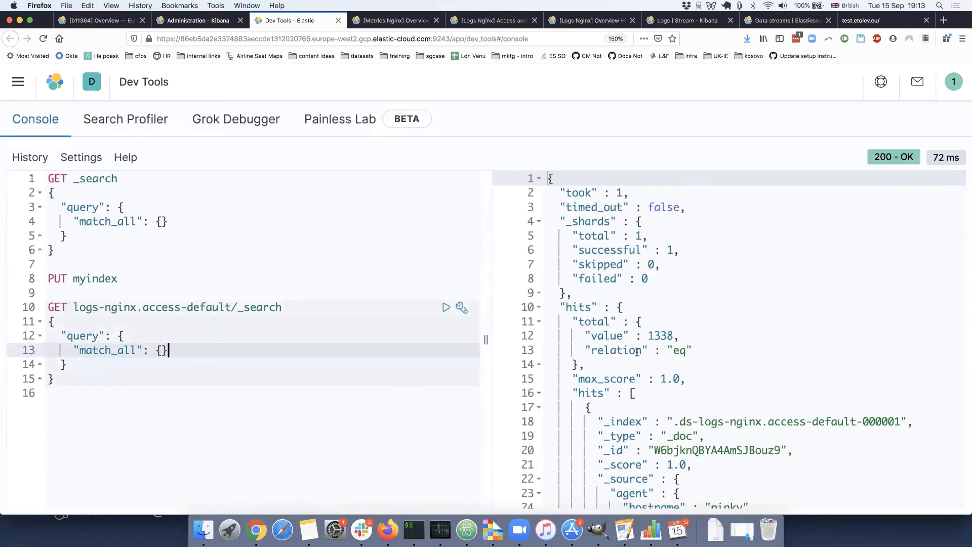
Open the logs-nginx.access-default data stream's details in Index Management and inspect its backing index.
click(206, 21)
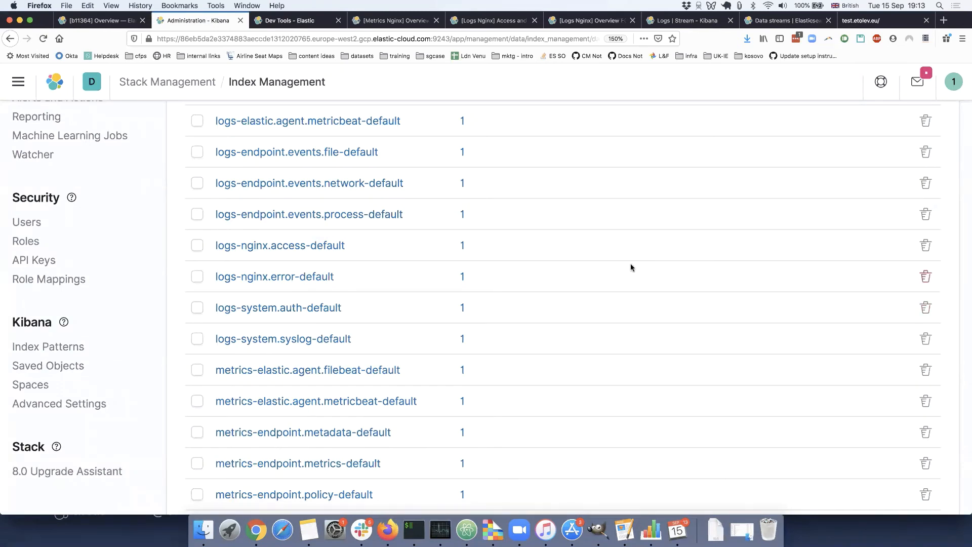
click(319, 246)
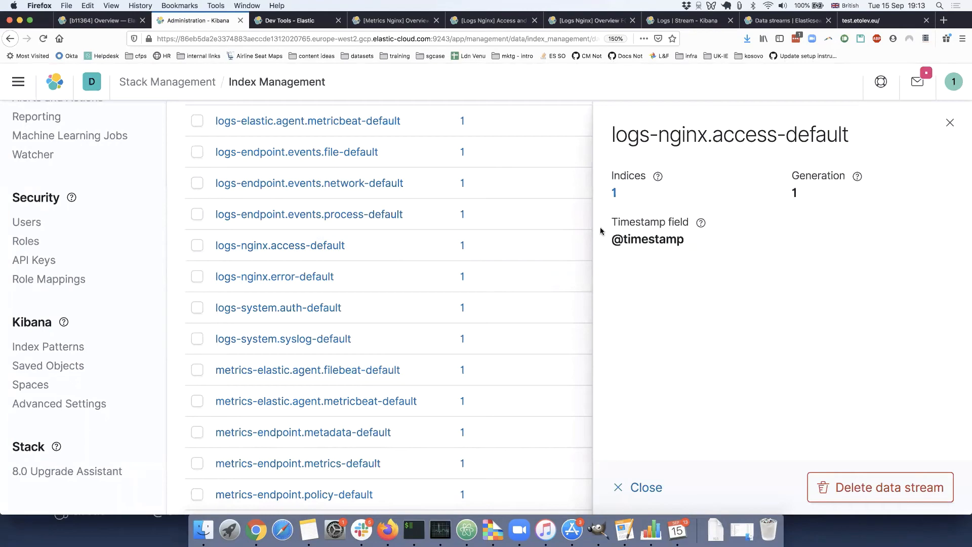
click(615, 193)
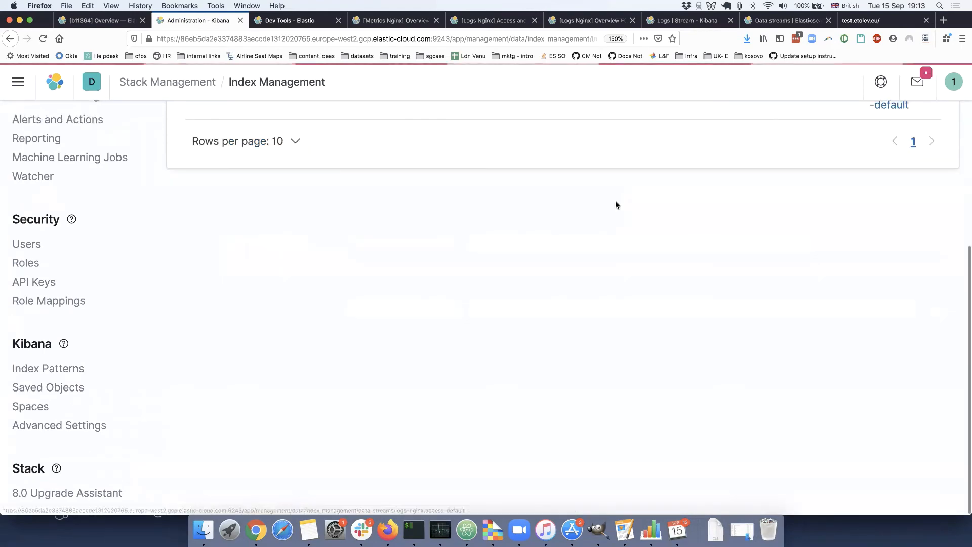
scroll(435, 316, up, 5)
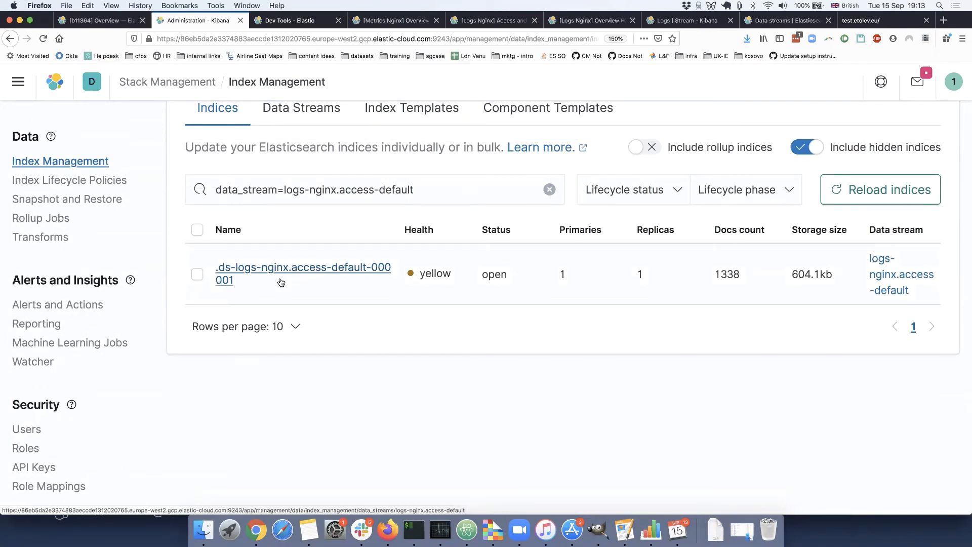
In the Dev Tools Console, paste and run a POST logs-nginx.access-default/_doc request whose document contains only a message field.
click(306, 24)
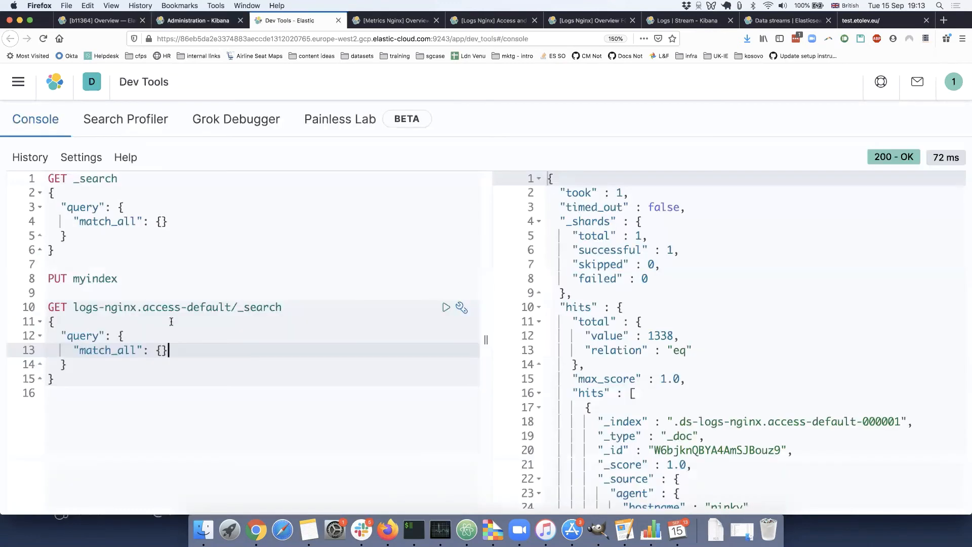
click(182, 393)
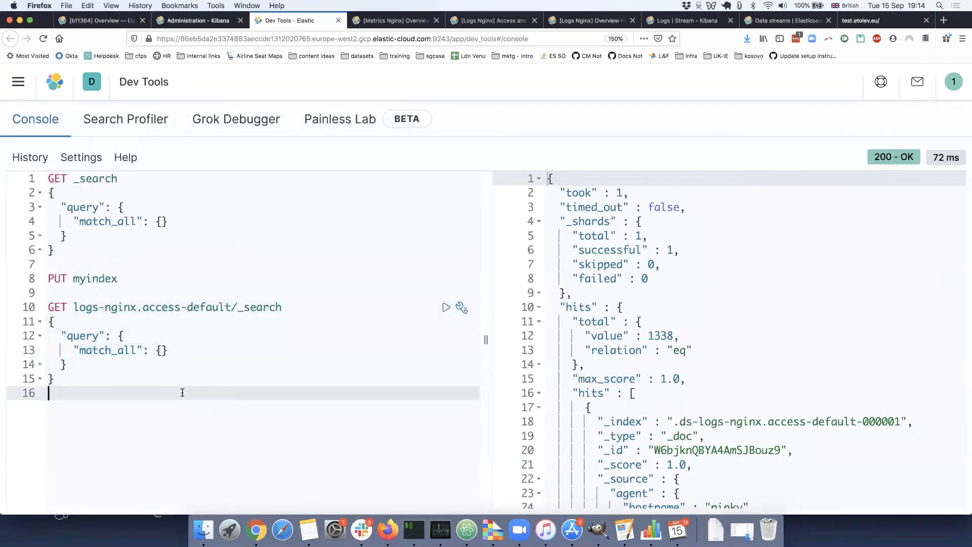
key(Return)
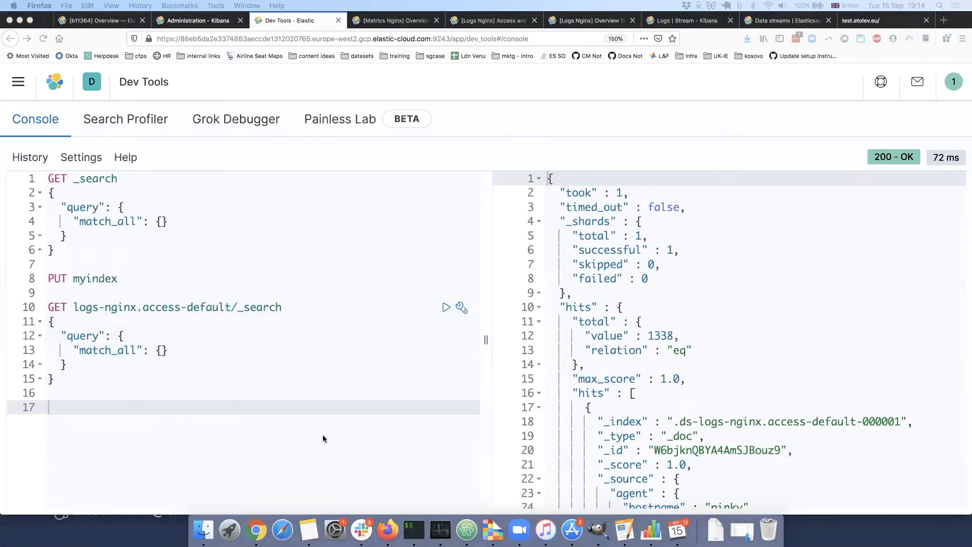
key(super+v)
scroll(208, 373, up, 3)
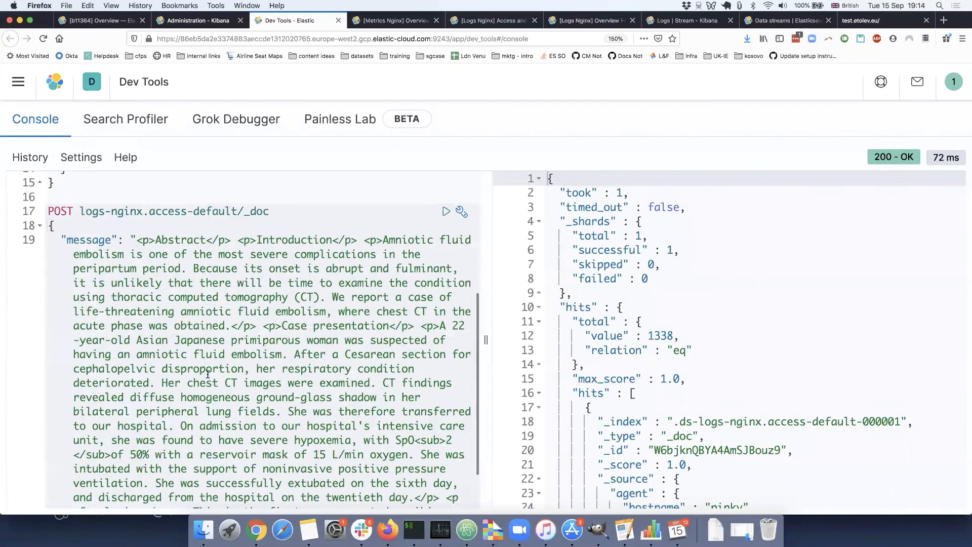
key(super+Return)
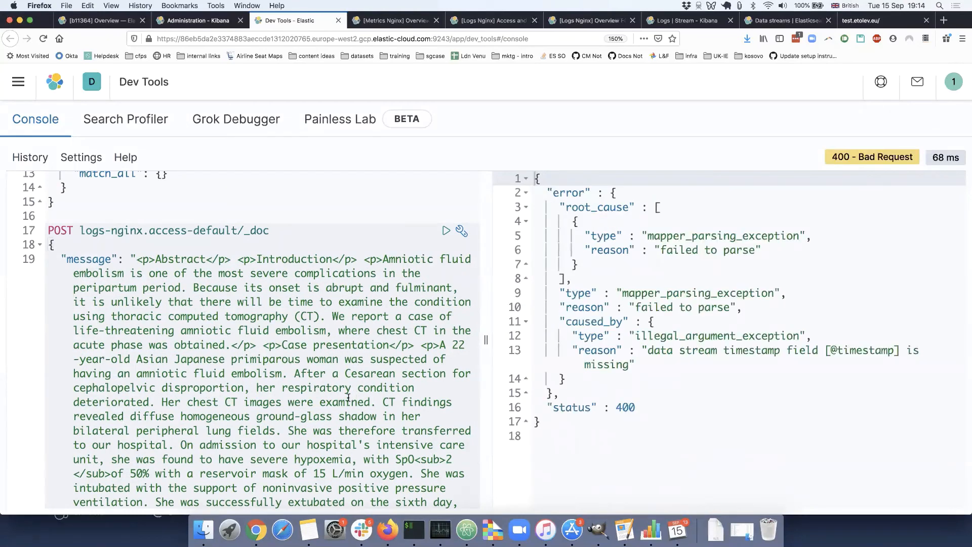
scroll(348, 397, down, 3)
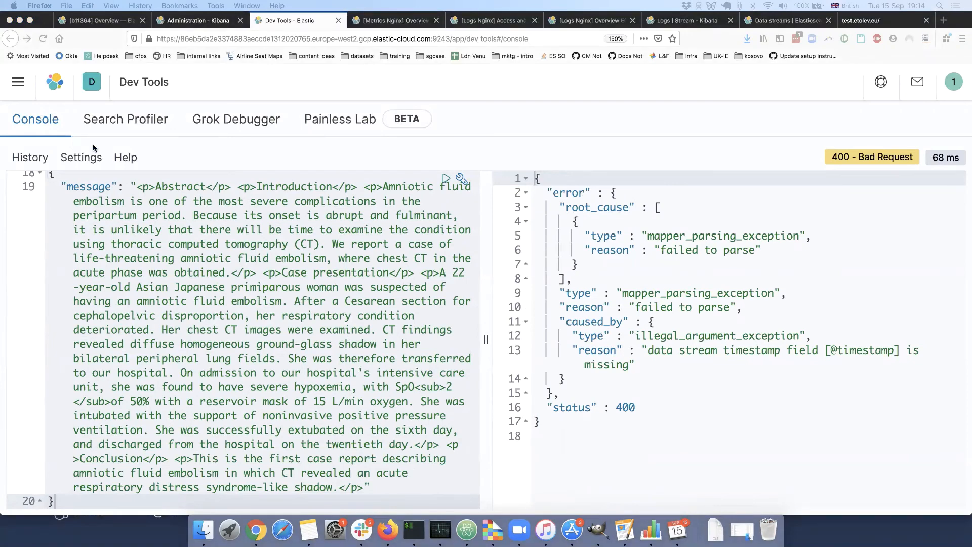
click(147, 224)
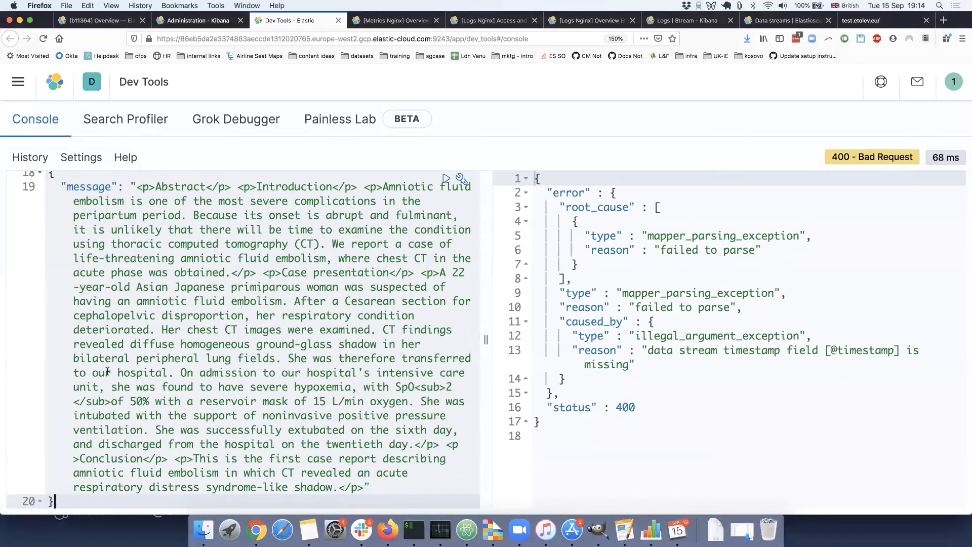
scroll(108, 371, up, 1)
scroll(107, 352, down, 1)
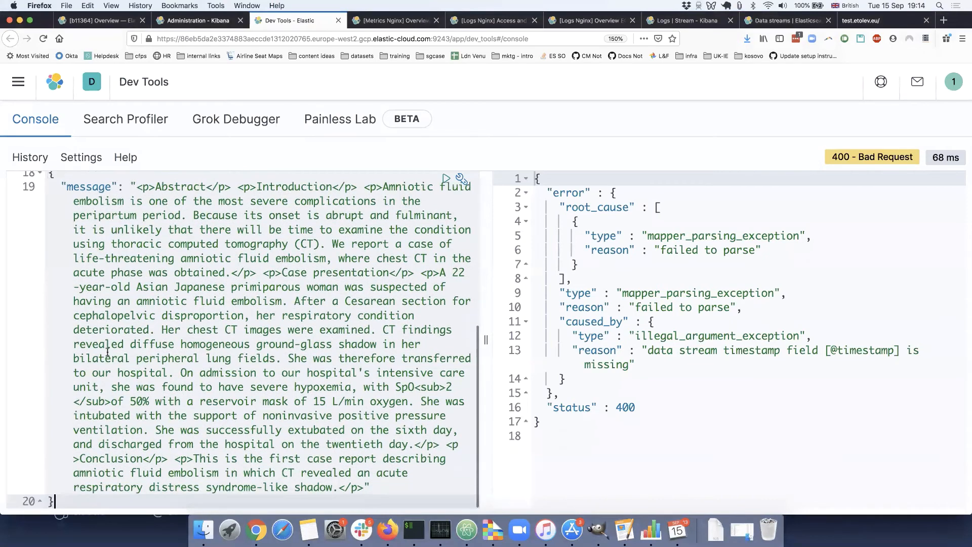
drag(63, 504, 17, 197)
click(685, 236)
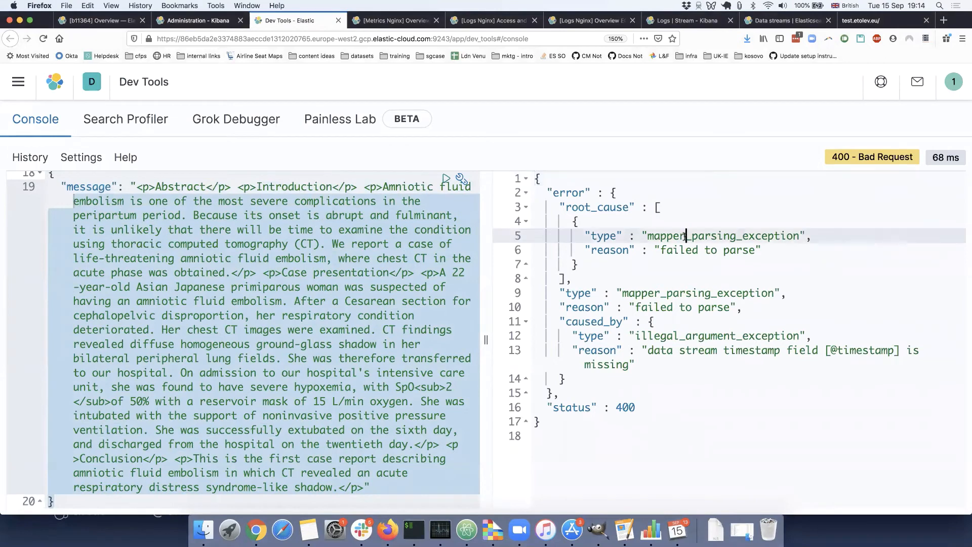
click(235, 499)
mouse_move(121, 499)
mouse_down()
mouse_move(101, 227)
mouse_move(76, 213)
mouse_move(55, 291)
mouse_move(106, 436)
mouse_move(114, 501)
mouse_up()
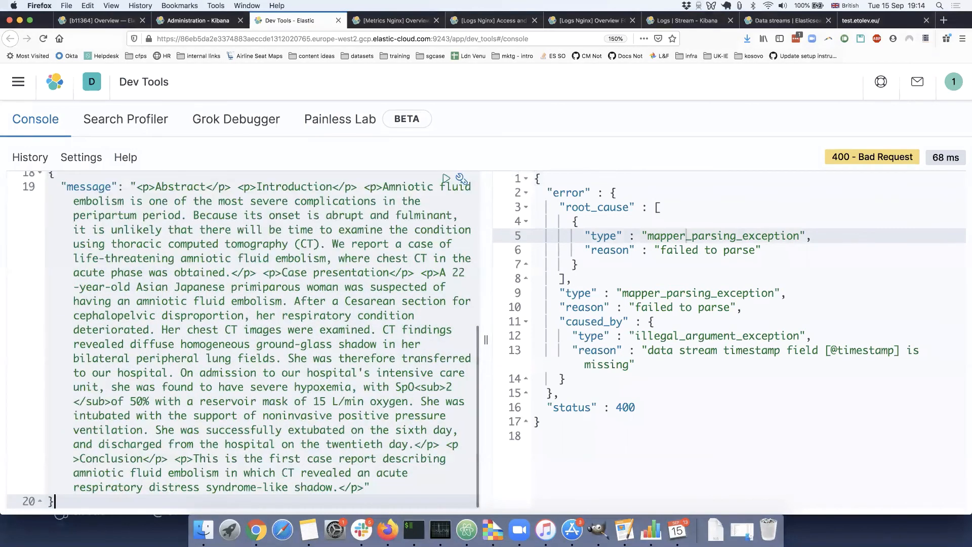
key(Return)
key(Return)
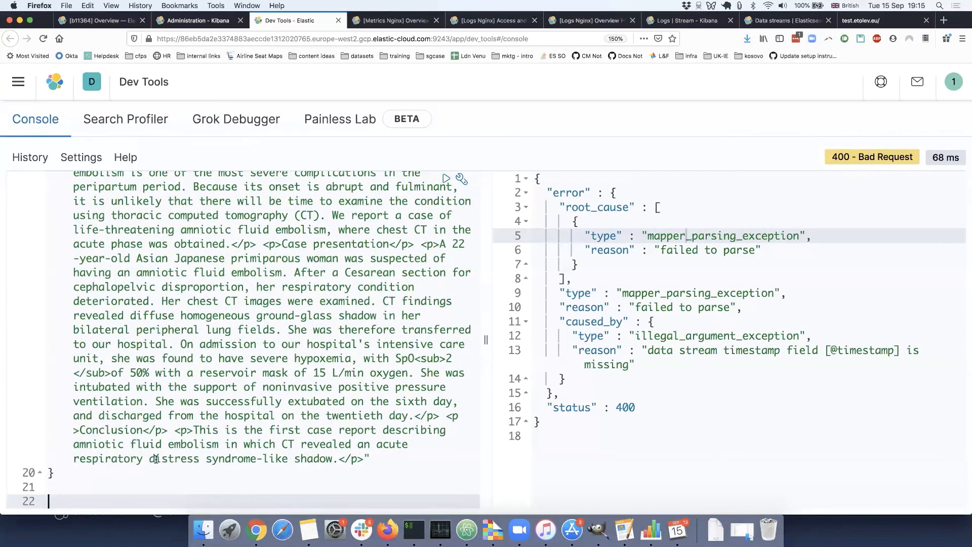
key(super+v)
click(169, 416)
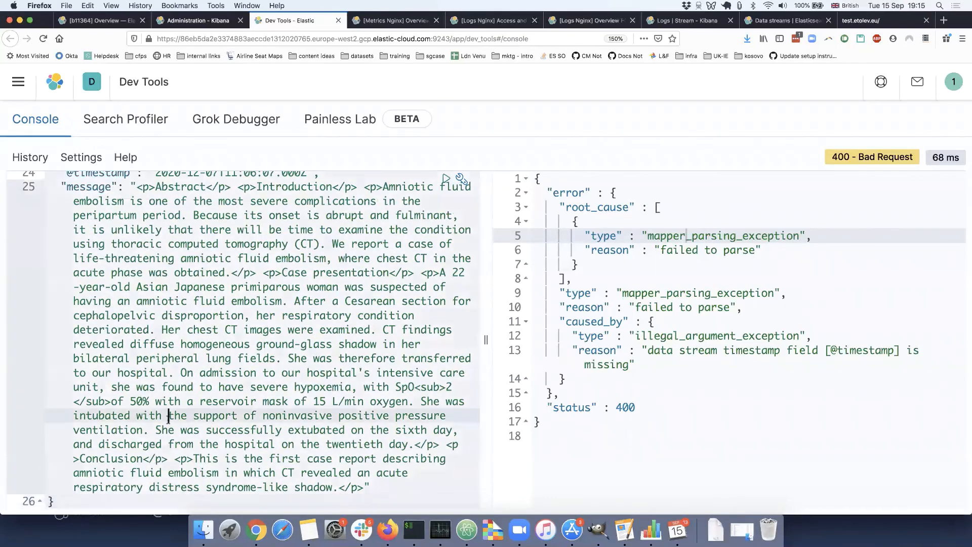
scroll(169, 419, up, 2)
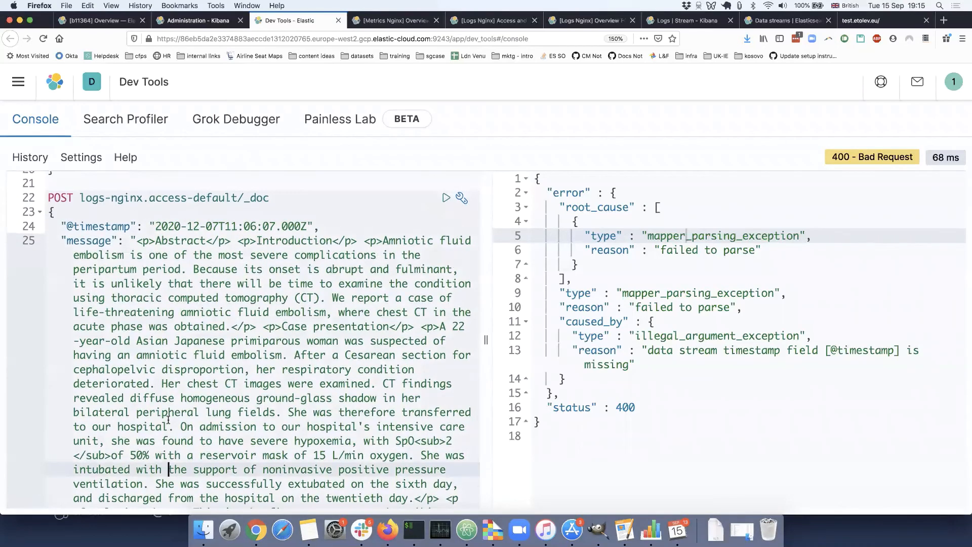
scroll(168, 344, up, 2)
click(168, 343)
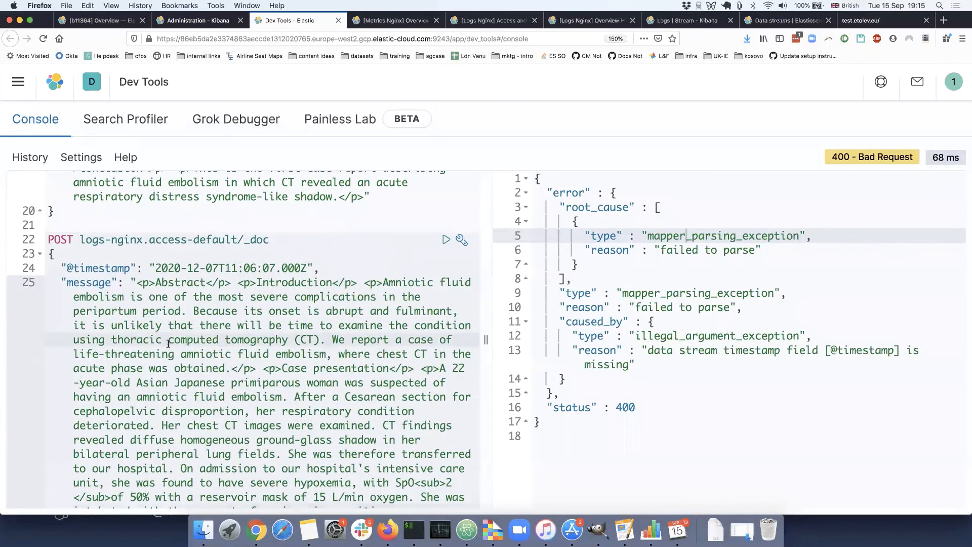
key(super+Return)
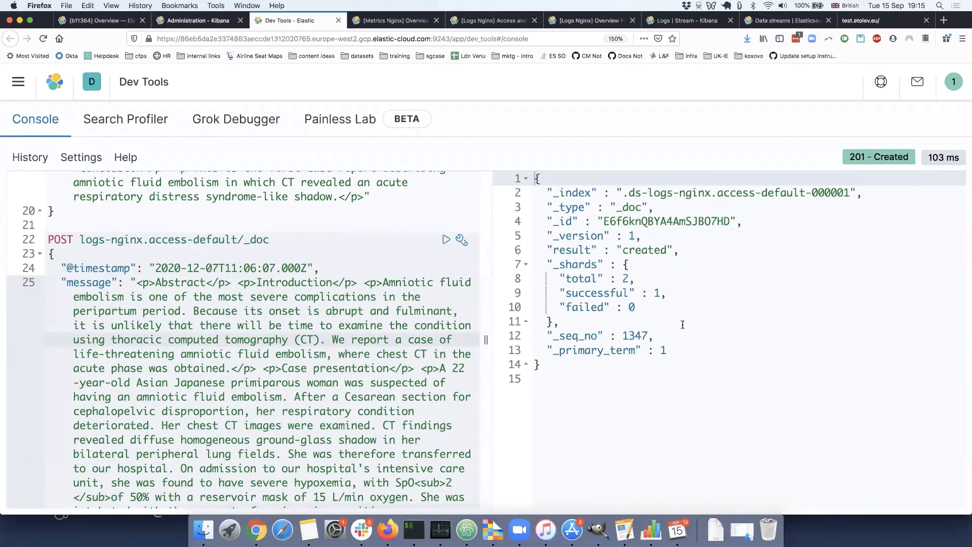
Below the last request, paste and run a match search on logs-nginx.access-default for "peripheral" in the message field.
click(268, 267)
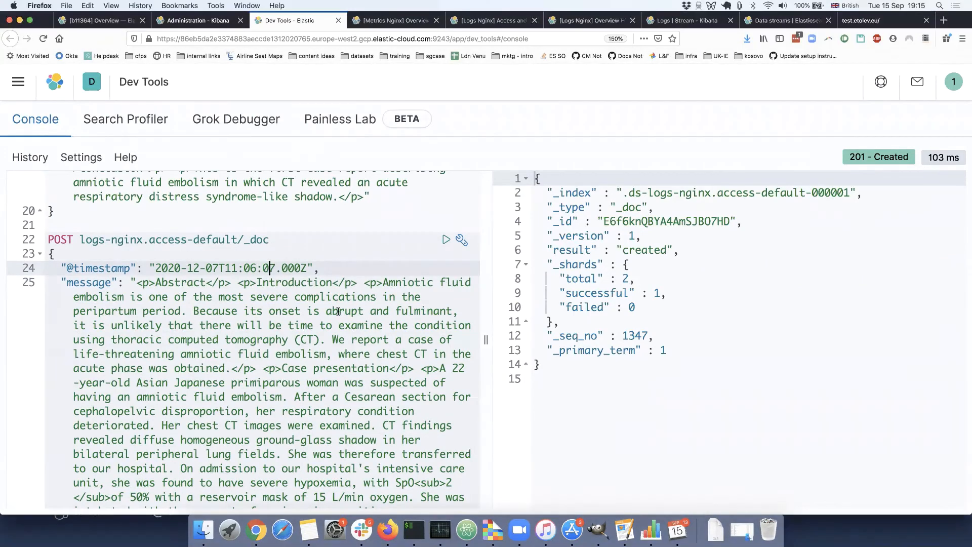
scroll(328, 392, down, 4)
click(367, 498)
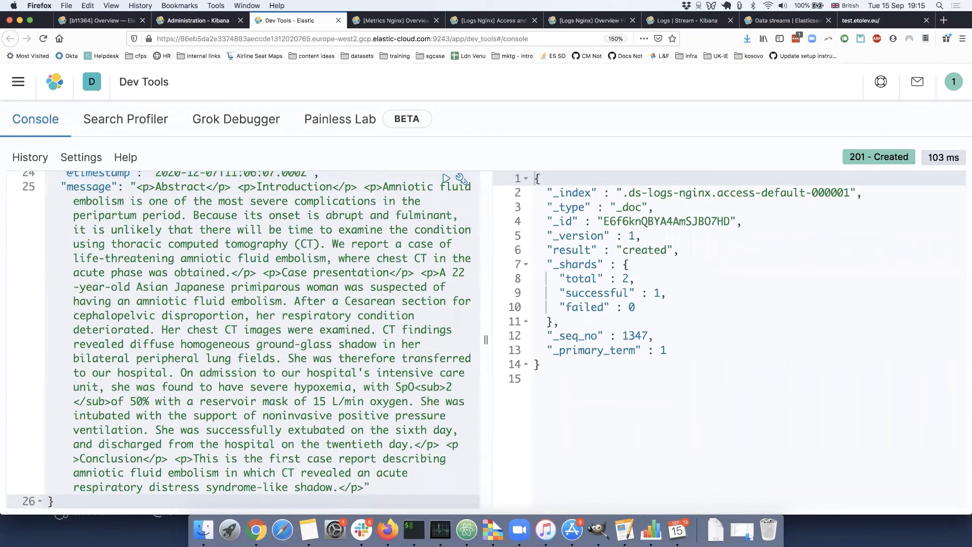
key(Return)
key(Return)
key(Return)
text(GET logs-nginx.access-default/_search {   "query": {     "match": {       "message": {         "query": "peripheral"       }     }   } })
key(super+Return)
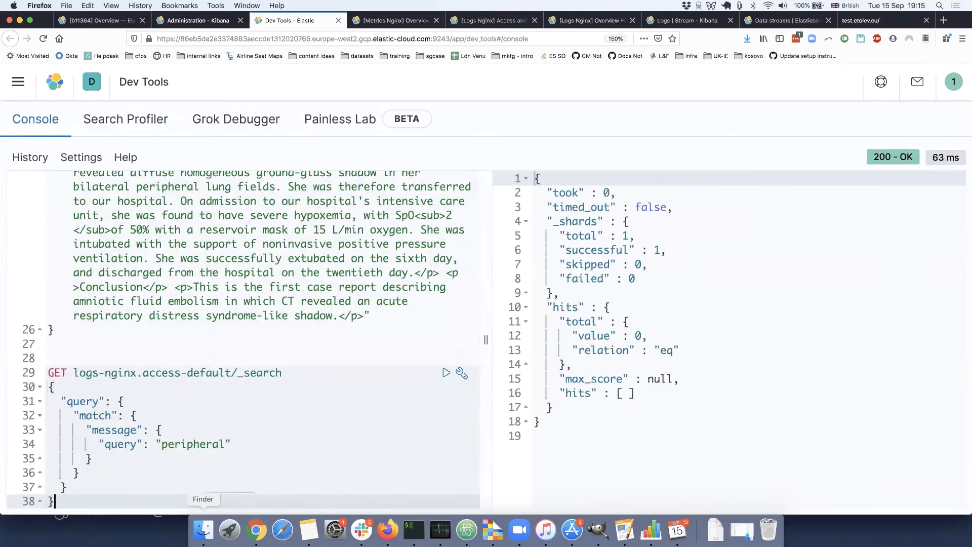
Replace the match query's search term with "respiratory" and rerun the search.
click(180, 444)
double_click(181, 444)
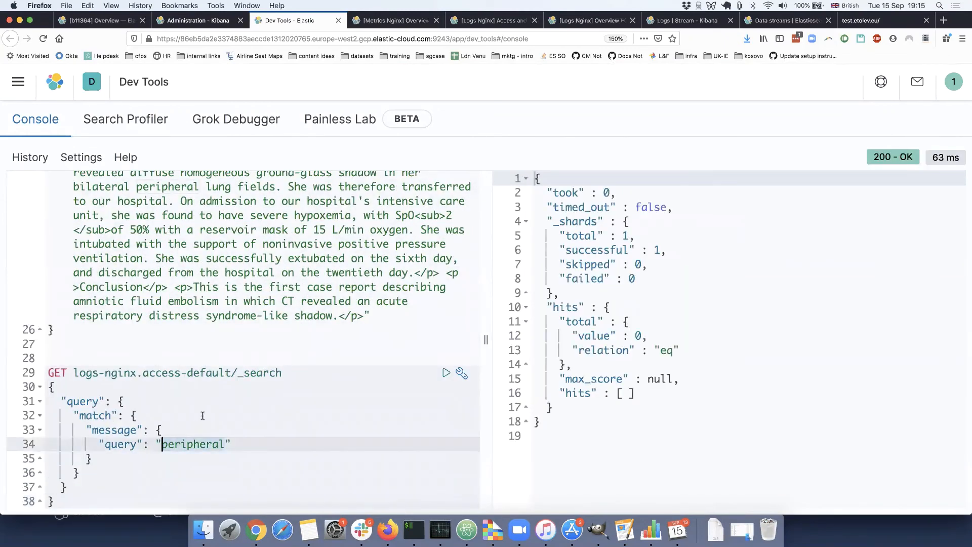
scroll(204, 394, up, 1)
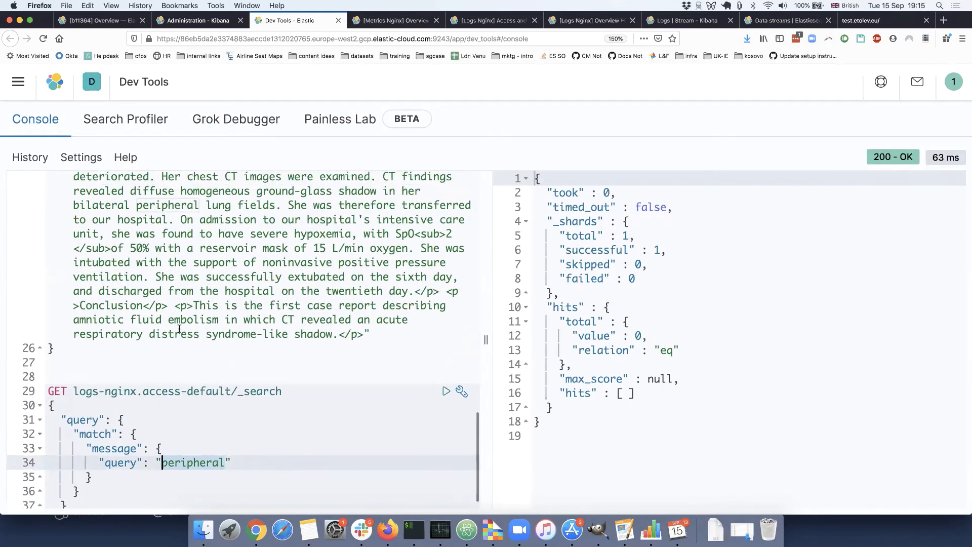
text(reee)
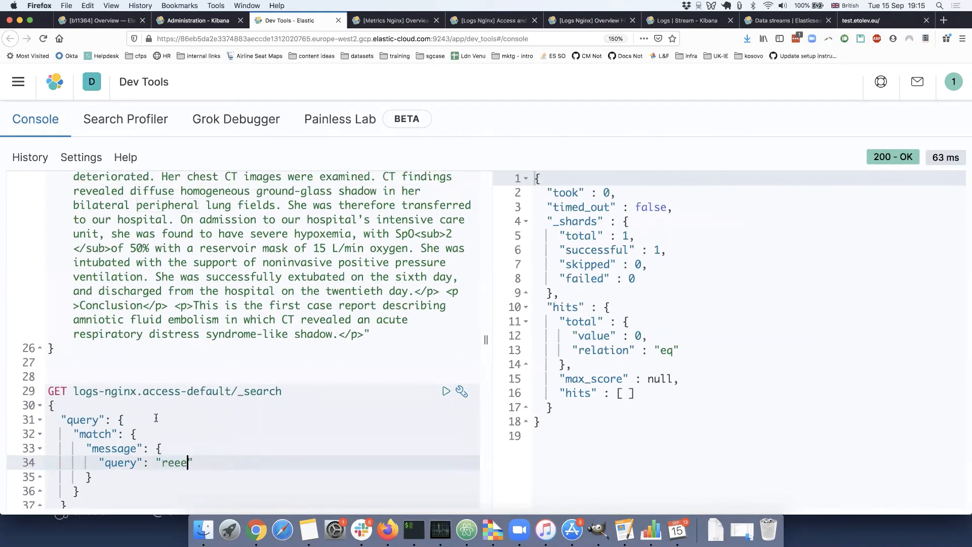
key(BackSpace)
key(BackSpace)
text(spiratory)
key(Up)
click(105, 434)
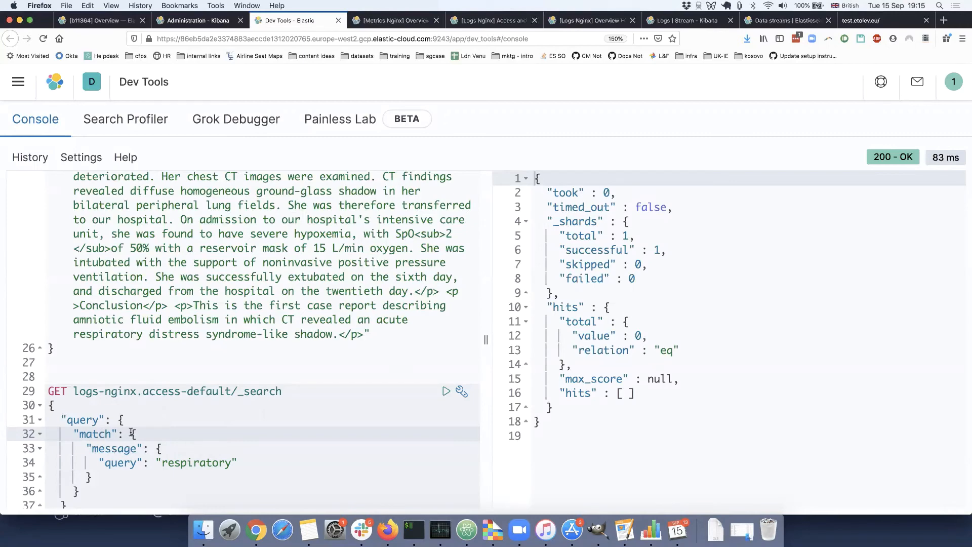
Review the search request's target and compare the query with the message text in the document requests above.
scroll(131, 432, up, 3)
scroll(208, 300, down, 3)
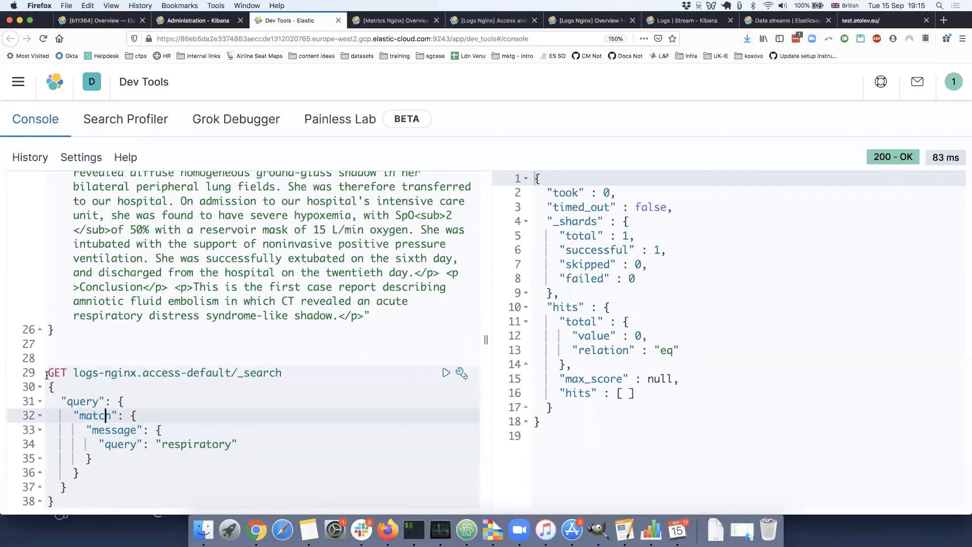
drag(73, 373, 181, 373)
drag(299, 381, 73, 373)
click(295, 380)
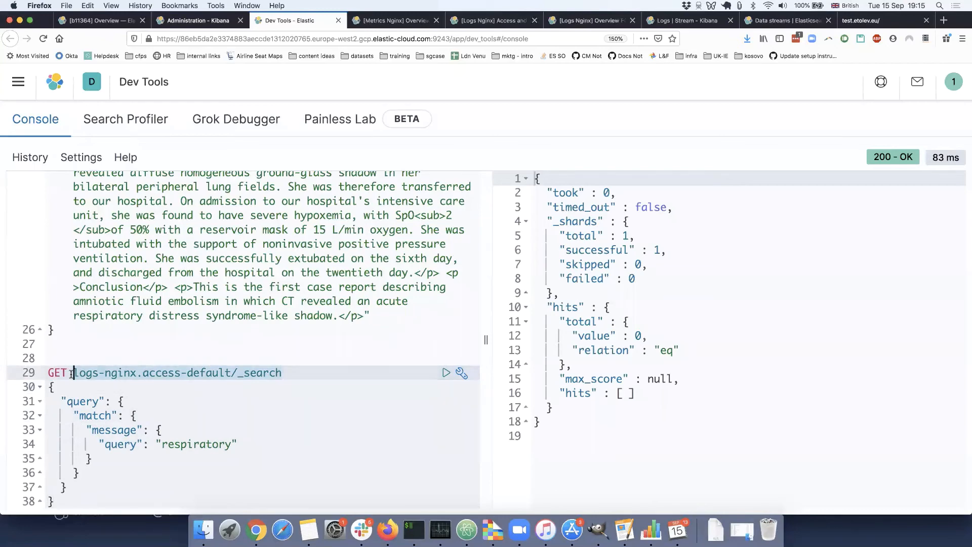
scroll(71, 373, up, 1)
scroll(71, 373, up, 10)
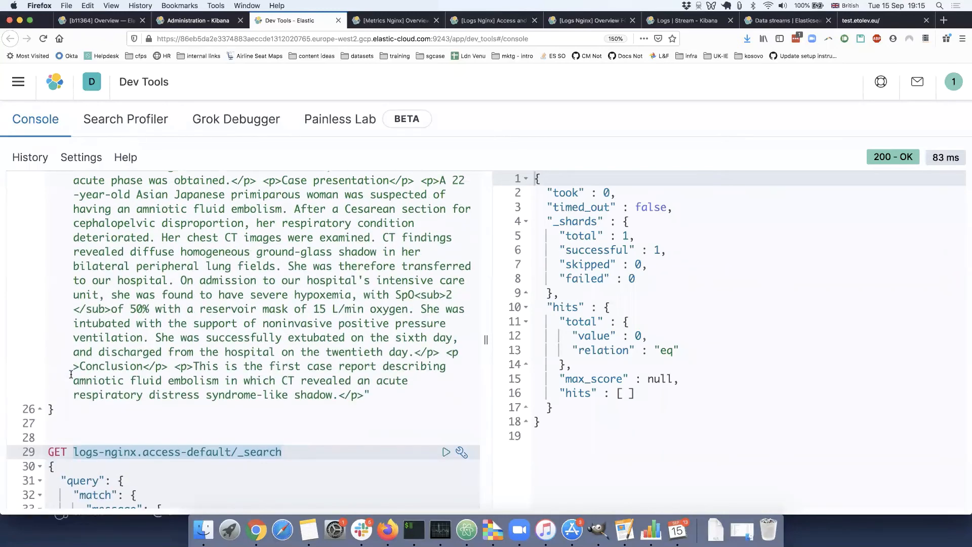
scroll(71, 374, up, 9)
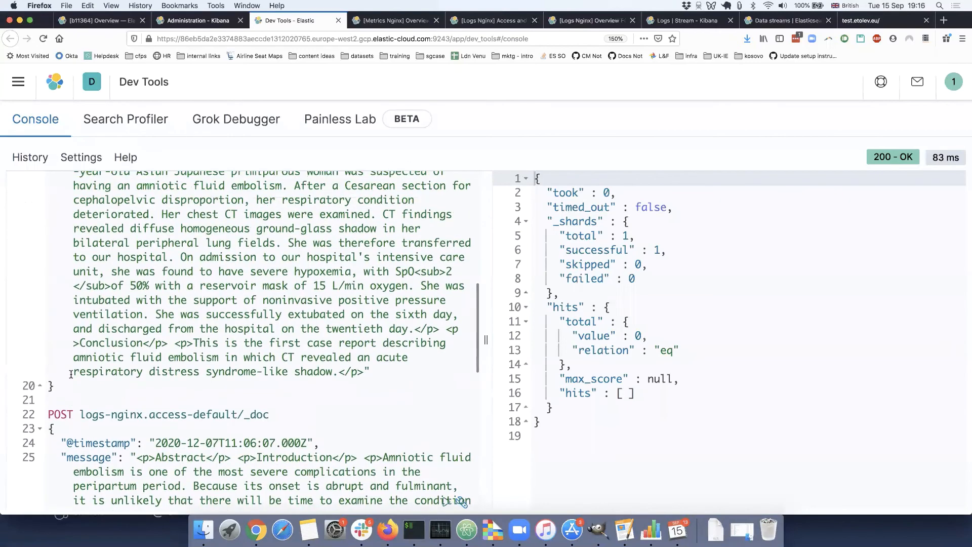
Return to Index Management and examine the backing index listed under the logs-nginx.access-default data stream filter.
click(199, 21)
drag(261, 306, 279, 330)
click(266, 313)
click(280, 330)
scroll(347, 278, up, 3)
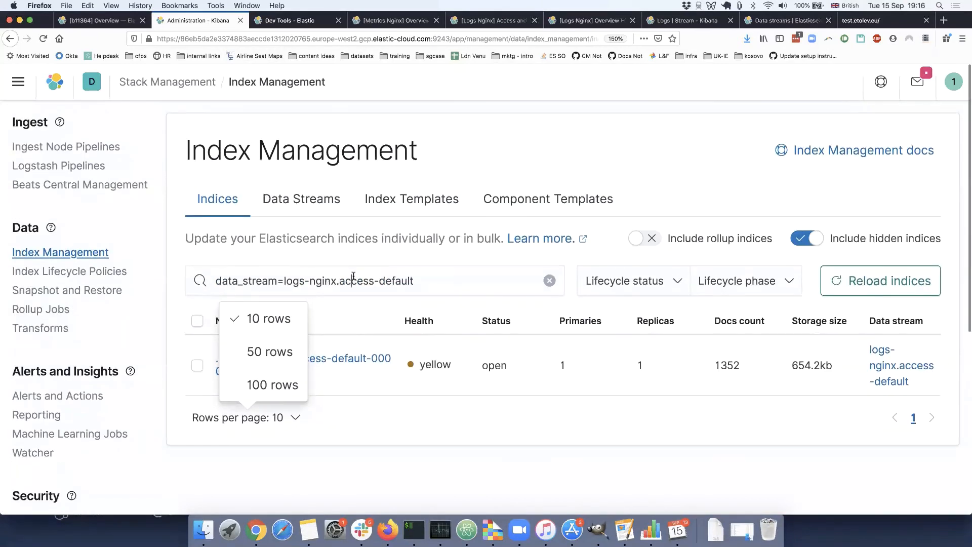
click(347, 281)
double_click(294, 280)
drag(382, 281, 426, 281)
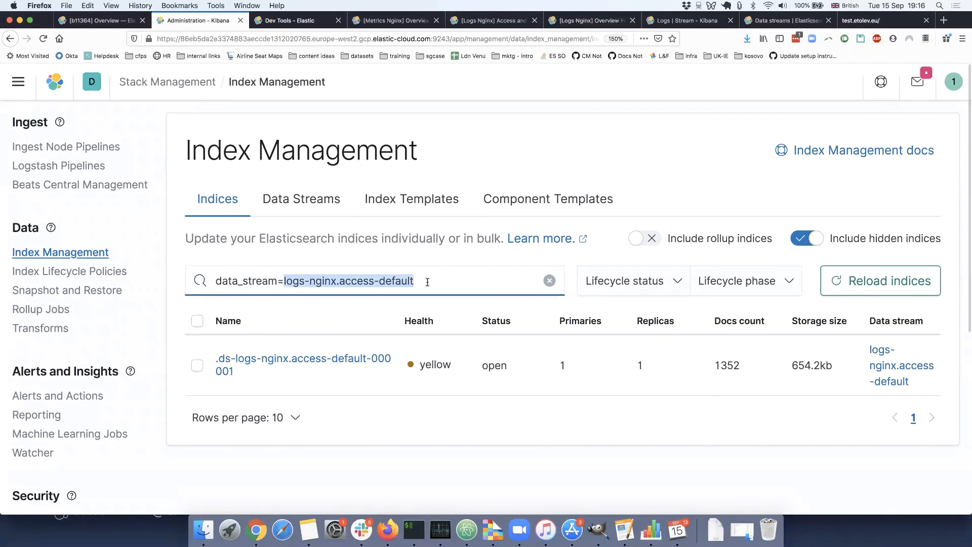
Open the data streams list in Index Management and look through its entries.
click(275, 199)
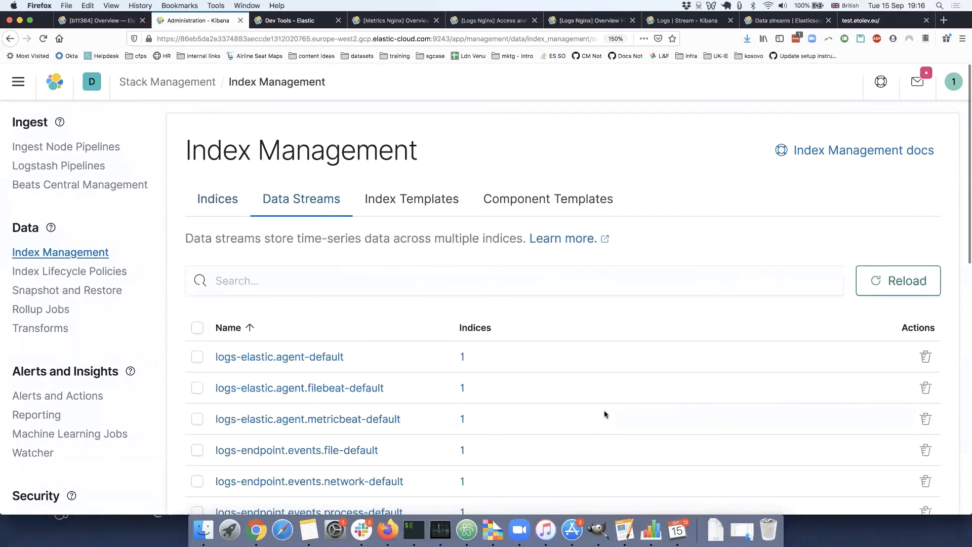
scroll(608, 412, down, 6)
scroll(606, 413, up, 2)
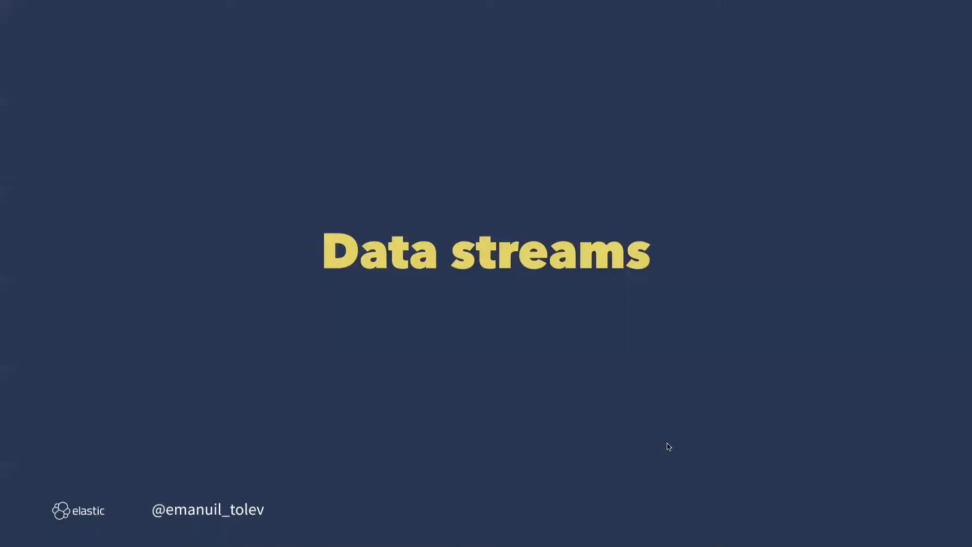
key(Right)
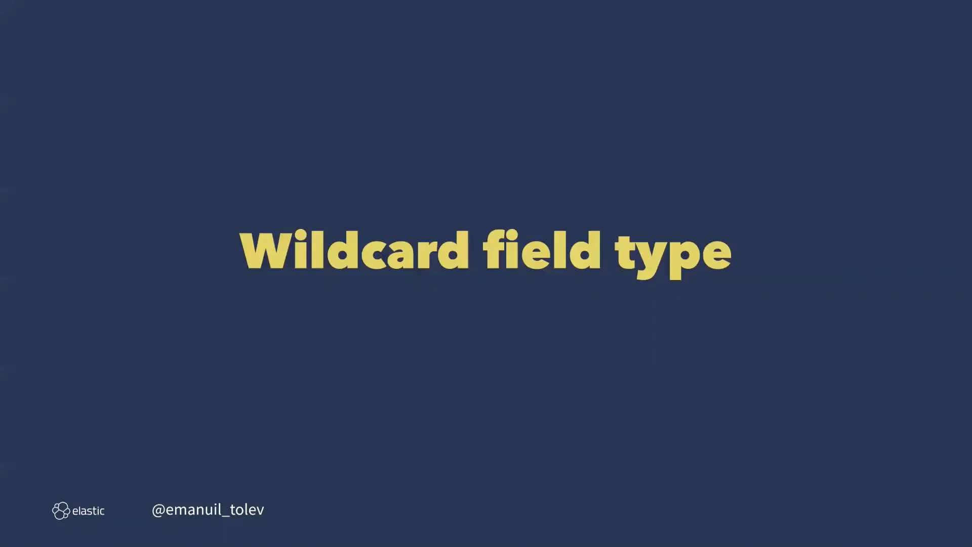